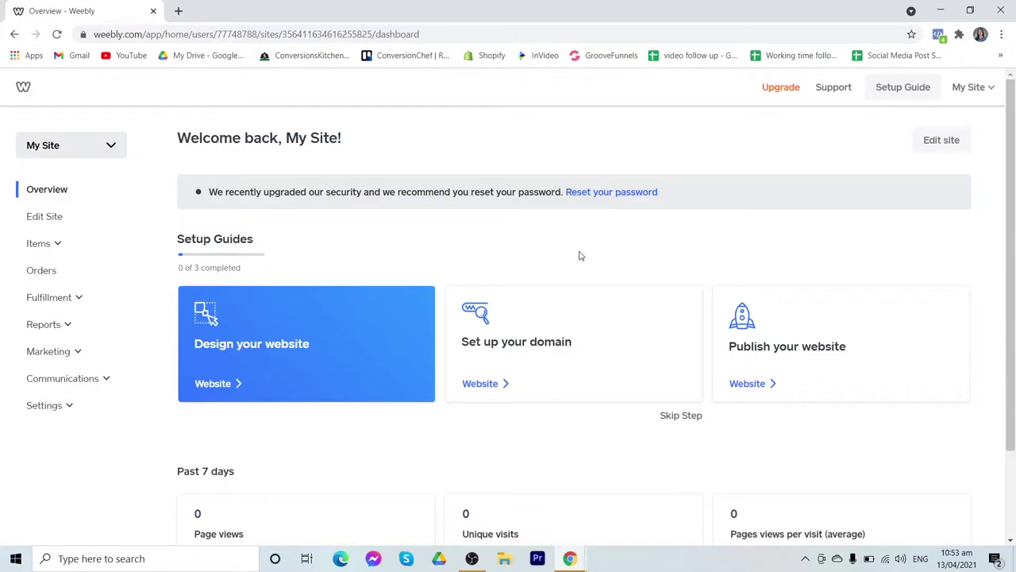
scroll(329, 227, down, 3)
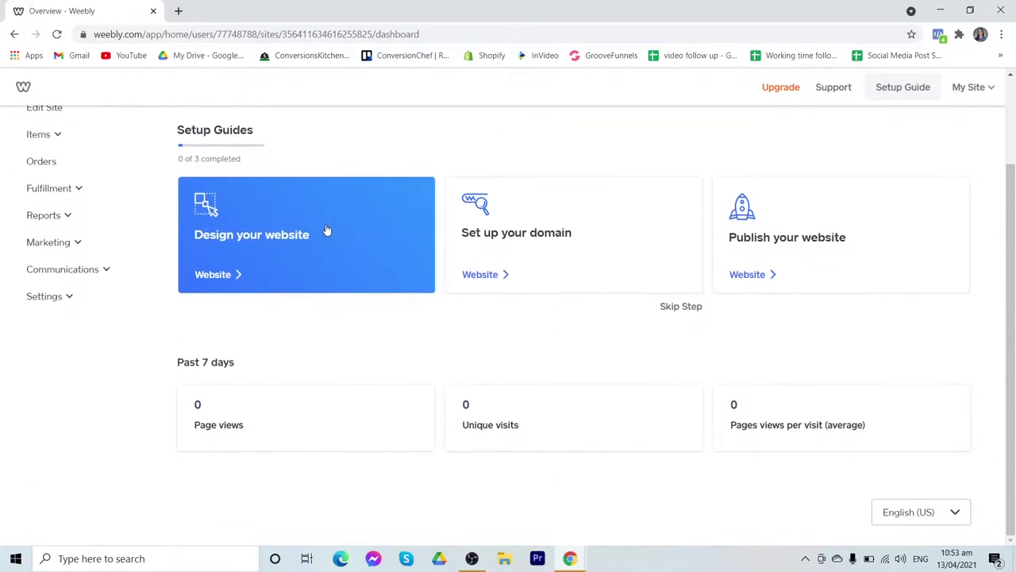
scroll(326, 229, up, 3)
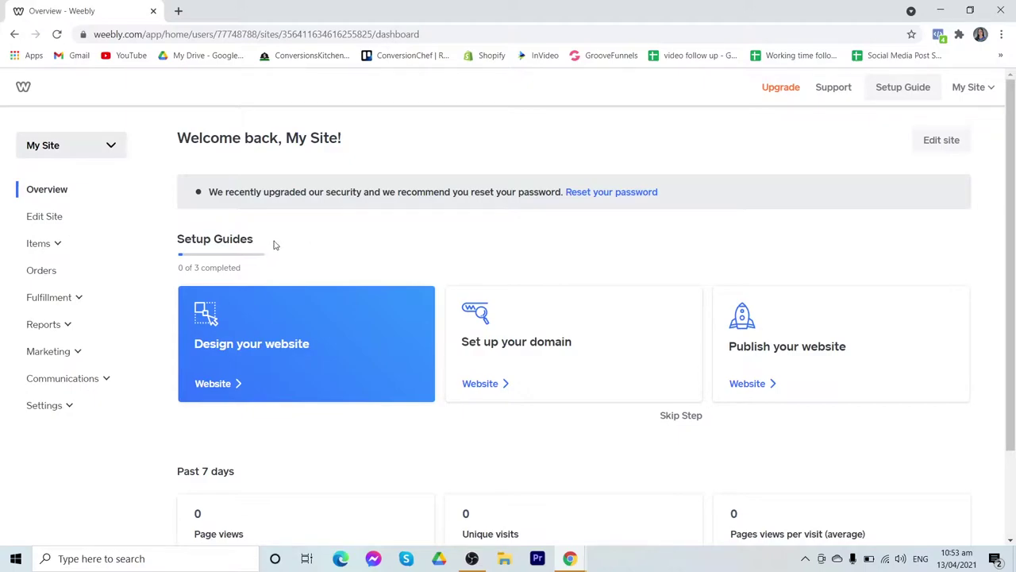
scroll(300, 241, down, 1)
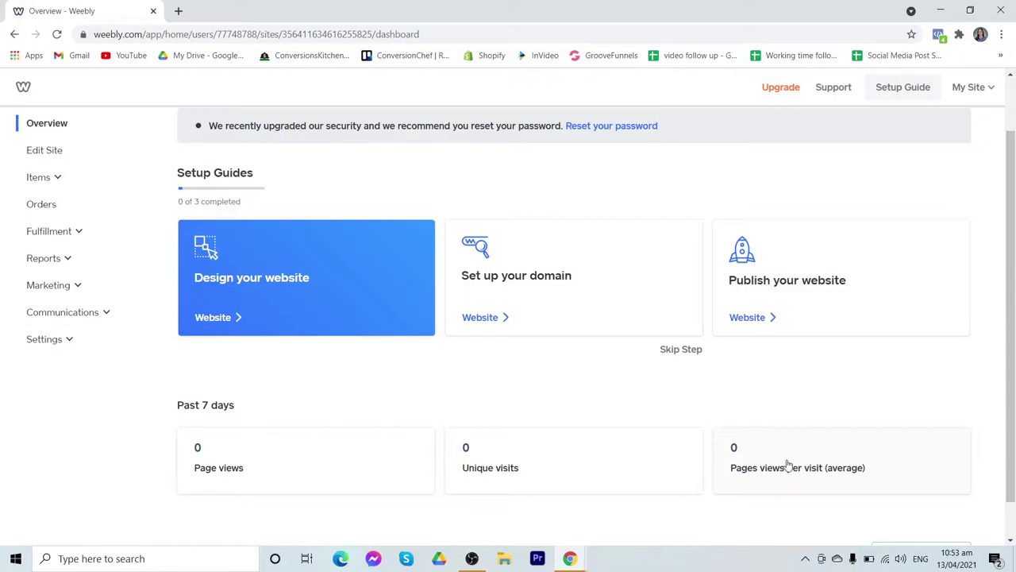
scroll(786, 465, up, 1)
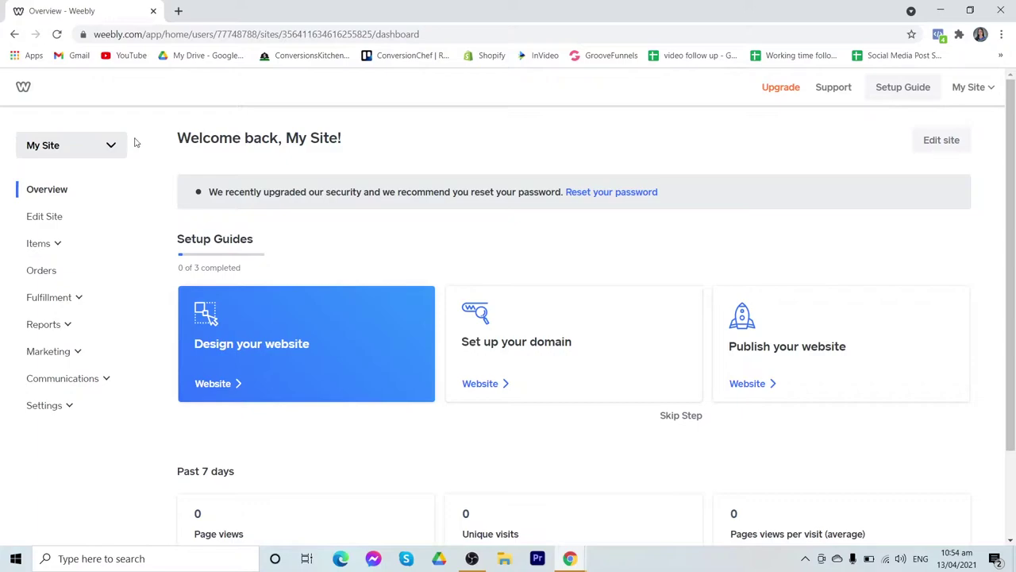
- Add a new site to the account and choose a website with an online store
click(93, 146)
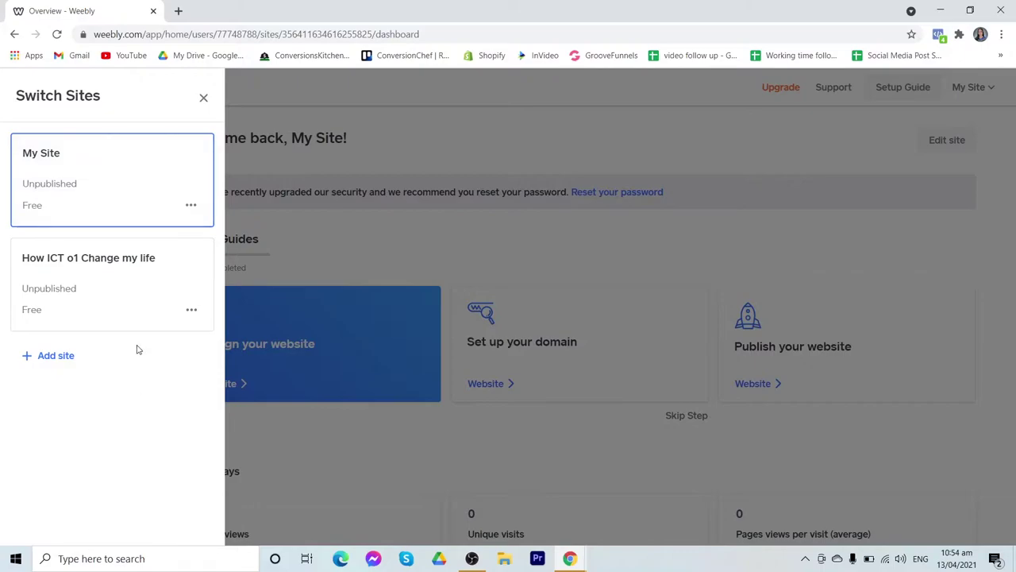
click(55, 356)
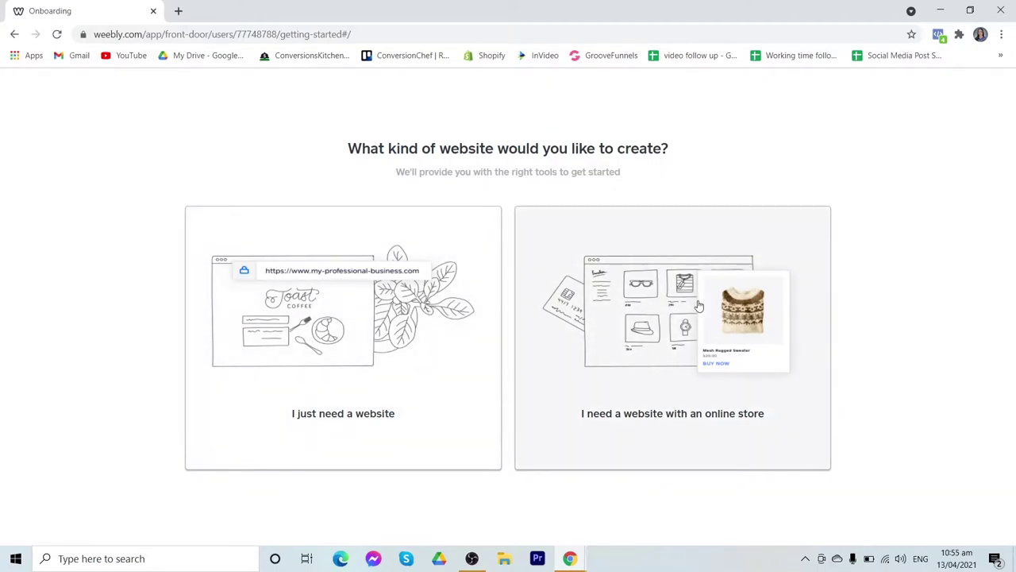
click(698, 306)
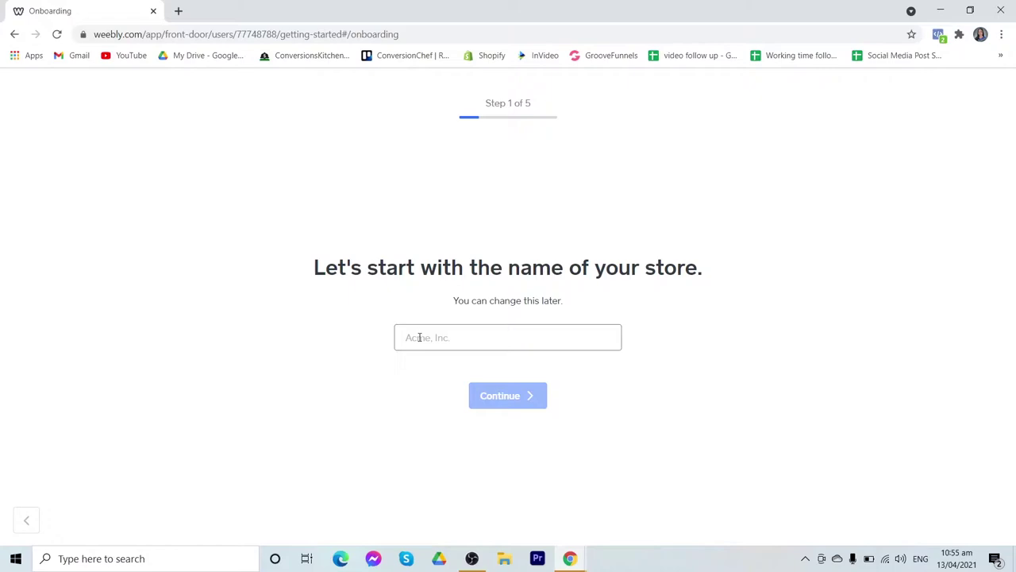
- Complete the store questionnaire with the owner's name as store name, not selling yet, a 0-3 months start and an item type
click(420, 336)
key(Return)
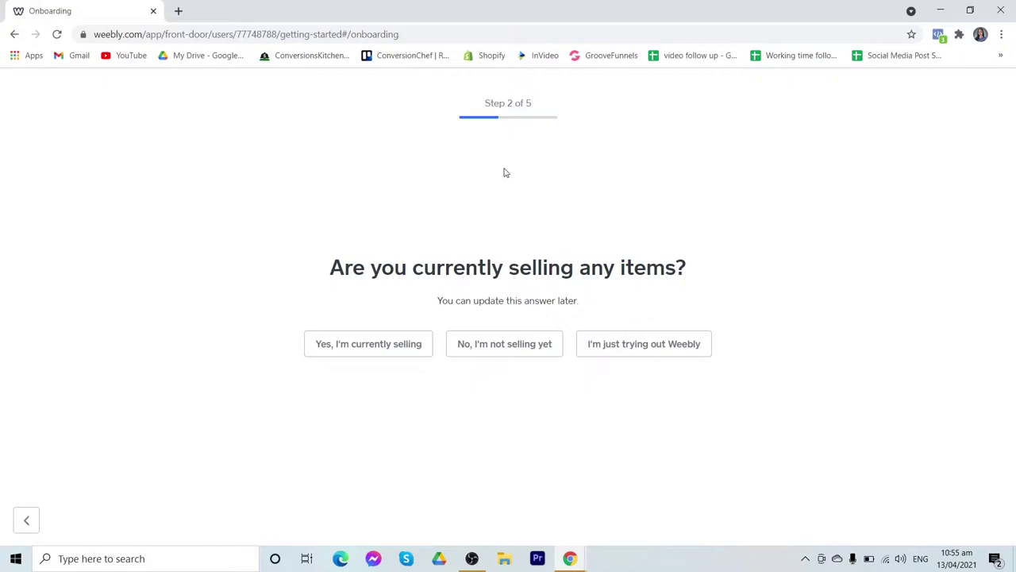
click(496, 352)
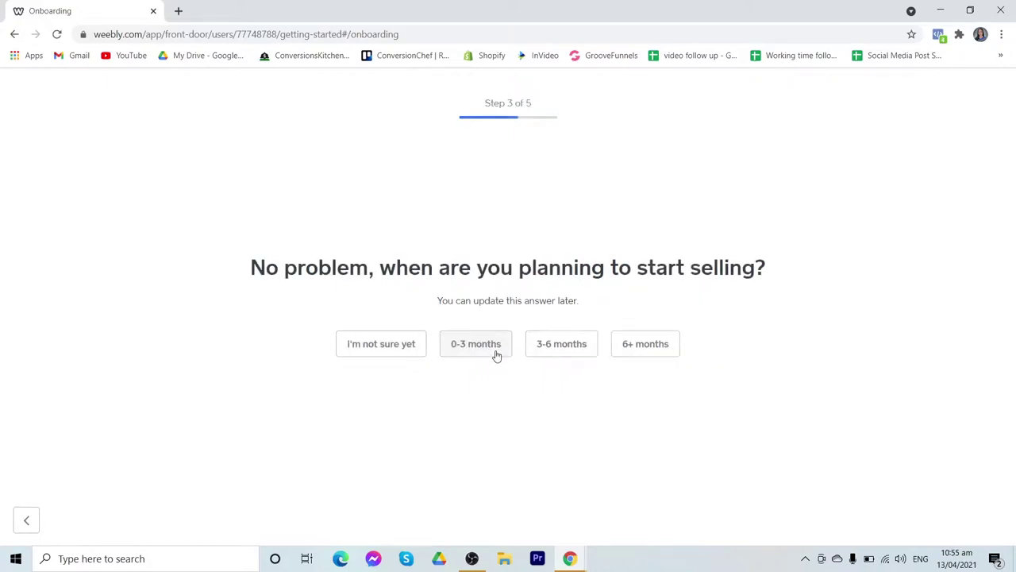
click(496, 353)
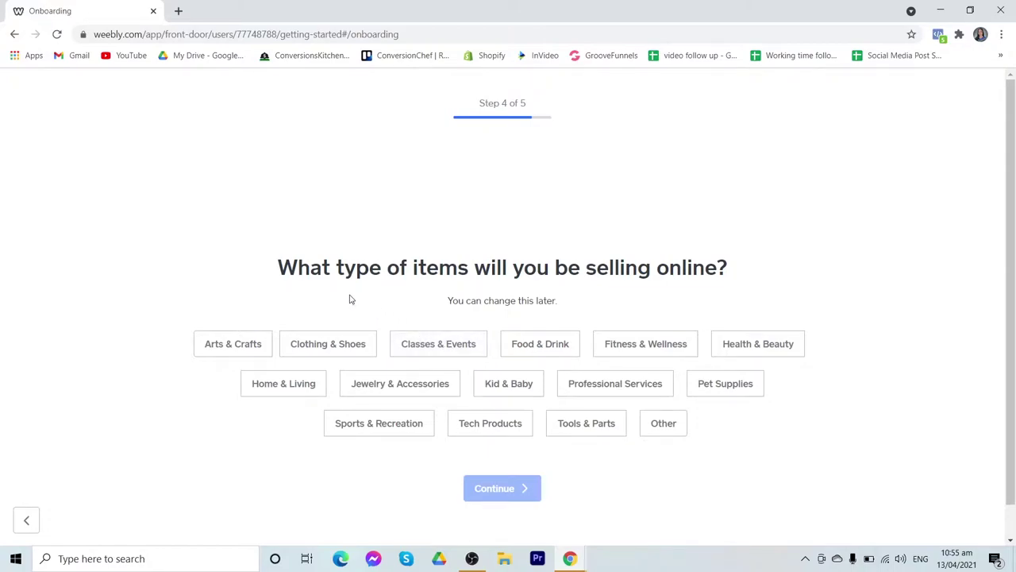
scroll(350, 299, down, 1)
click(616, 354)
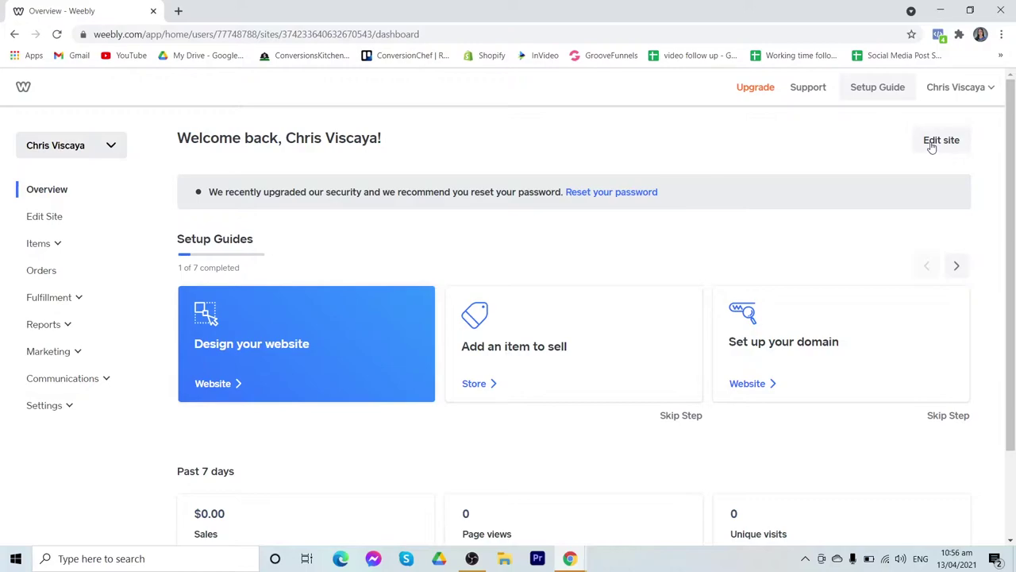
- Open the new site for editing and preview the Wag&Paws theme from the theme selection
click(932, 146)
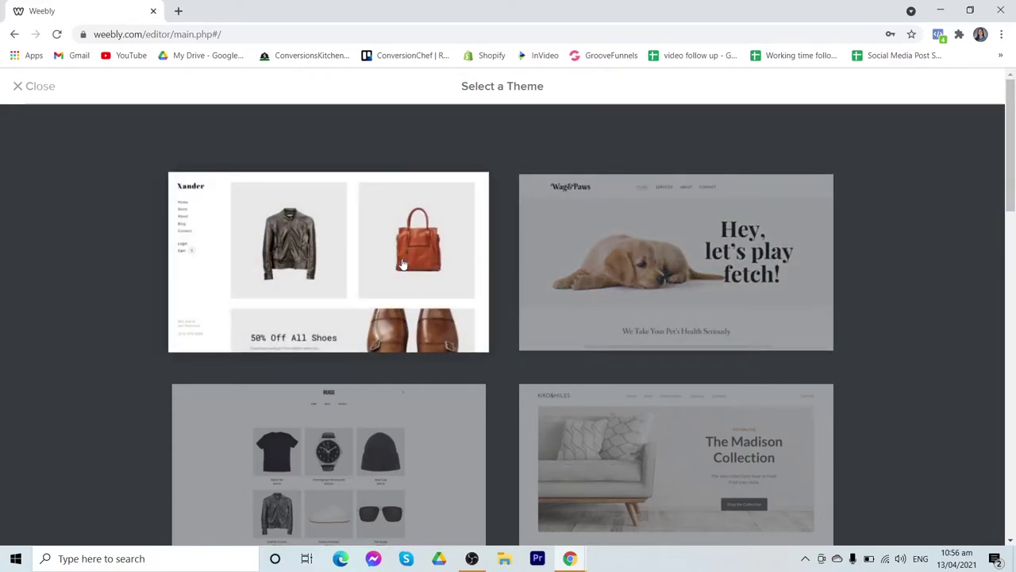
scroll(401, 267, down, 10)
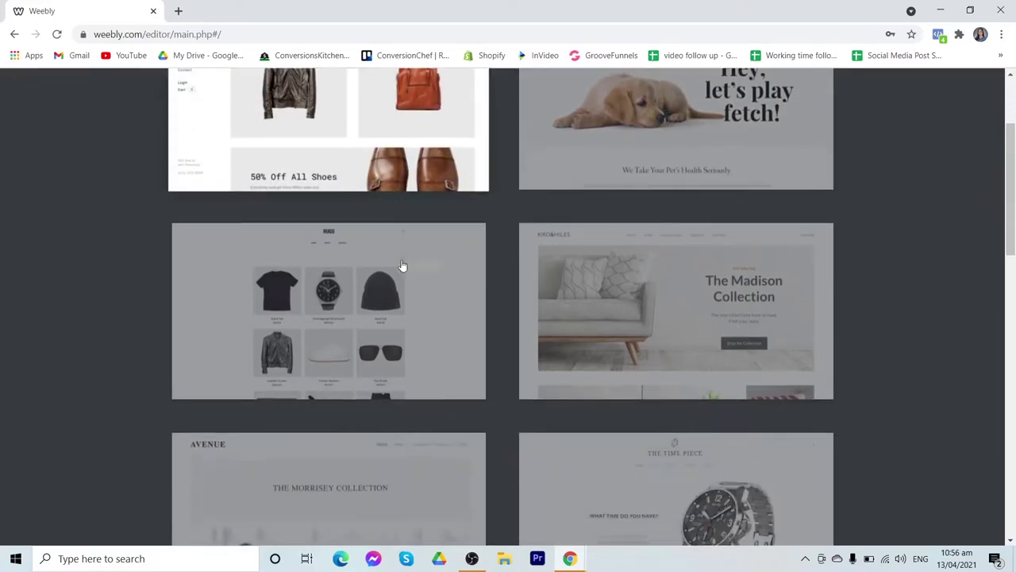
scroll(465, 276, up, 10)
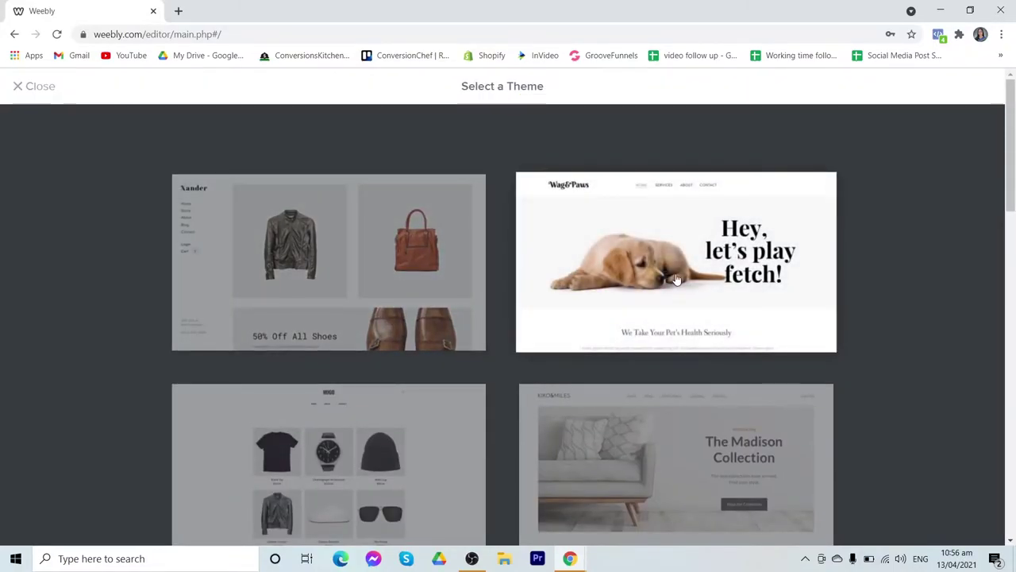
click(641, 271)
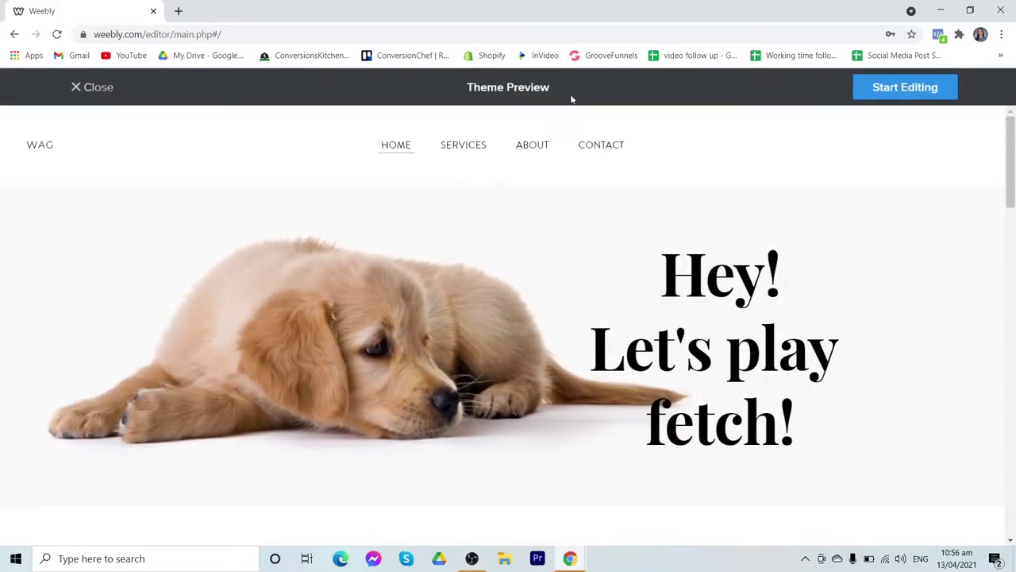
- Review the theme preview and start editing the site with this theme
drag(568, 94, 465, 89)
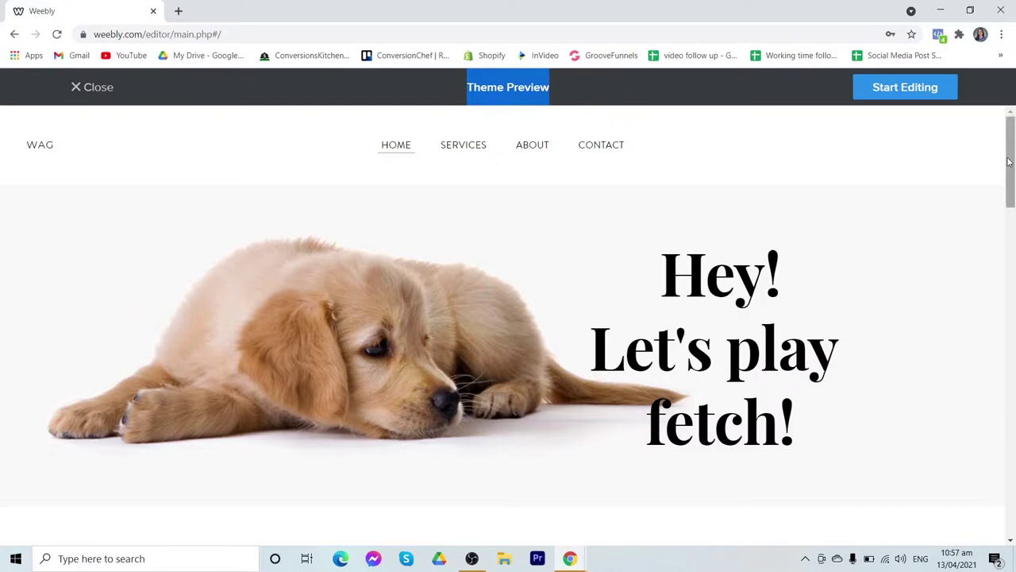
mouse_move(1010, 148)
mouse_down()
mouse_move(1011, 169)
mouse_move(1011, 148)
mouse_up()
mouse_move(1012, 177)
mouse_down()
mouse_move(1012, 401)
mouse_move(1012, 167)
mouse_up()
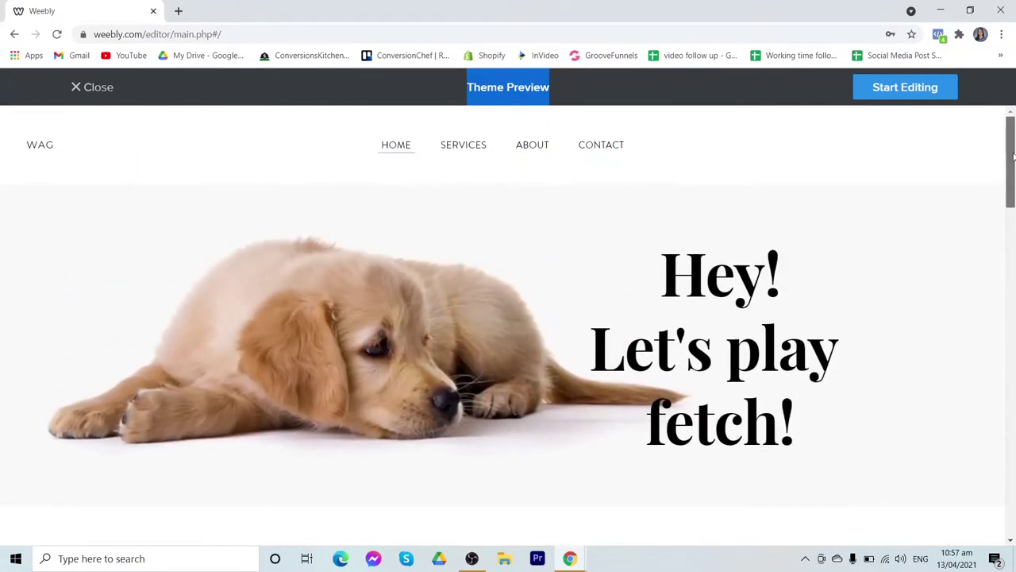
click(921, 87)
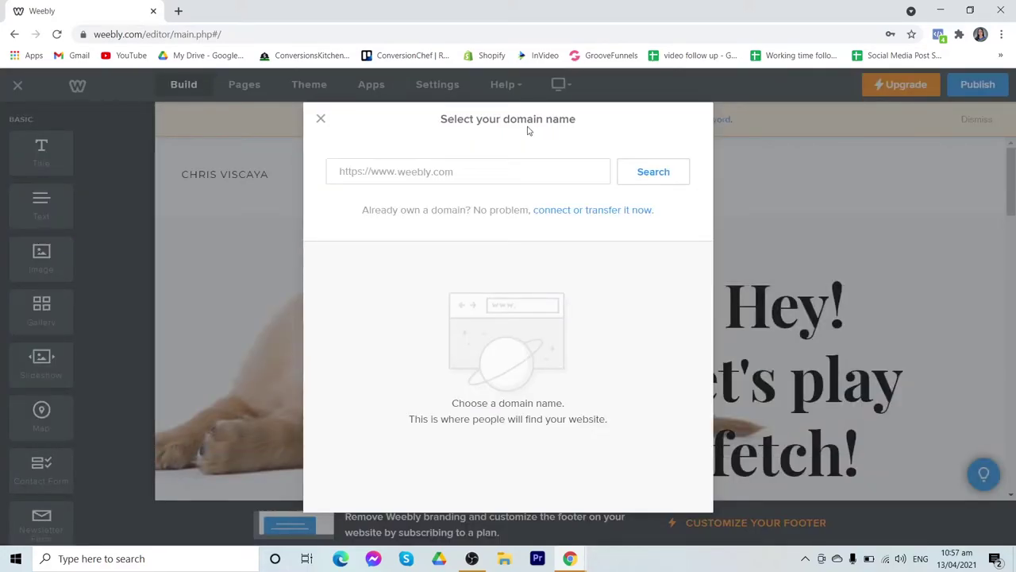
- Search for a domain based on the owner's name and choose the free weebly.com subdomain
click(460, 170)
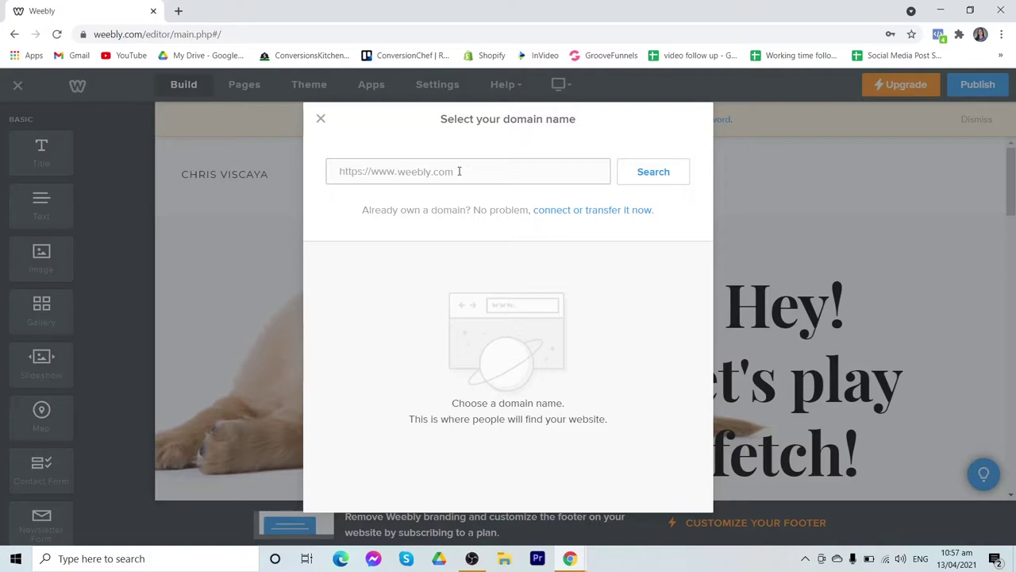
text(chrisviz)
click(651, 176)
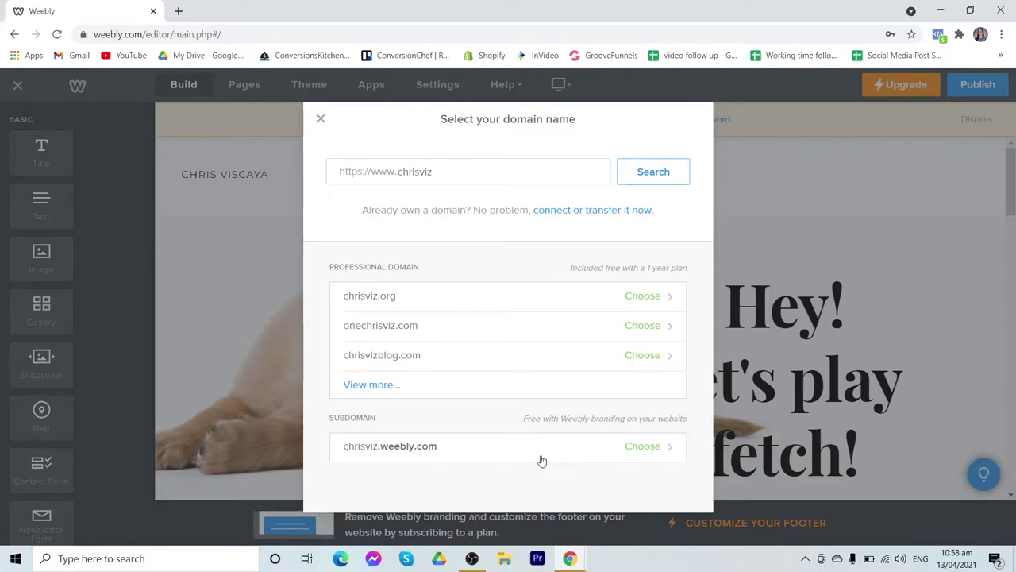
click(643, 446)
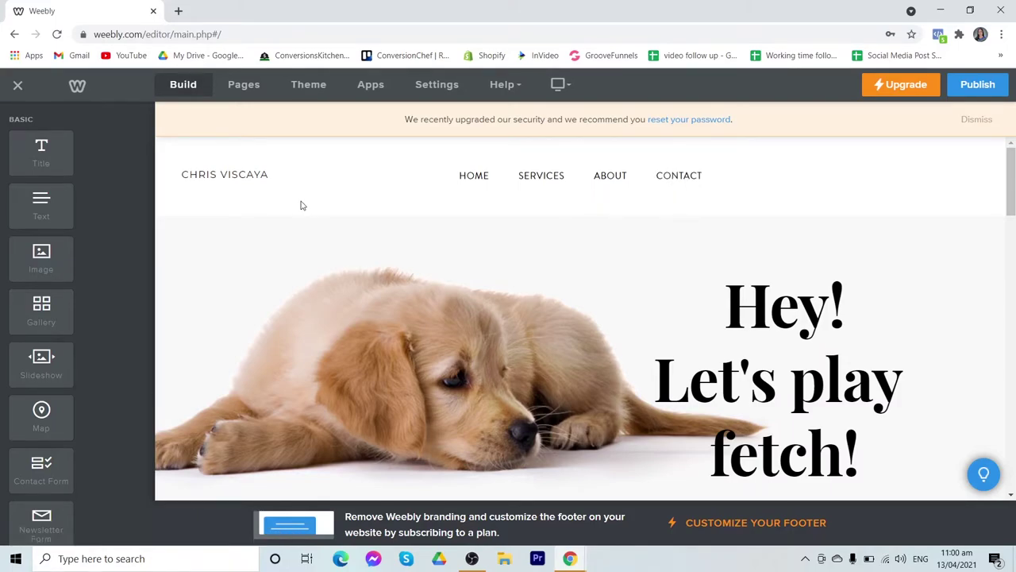
- Examine the home page's sections and open the header's "Hey! Let's play fetch!" text to view its formatting options
click(264, 183)
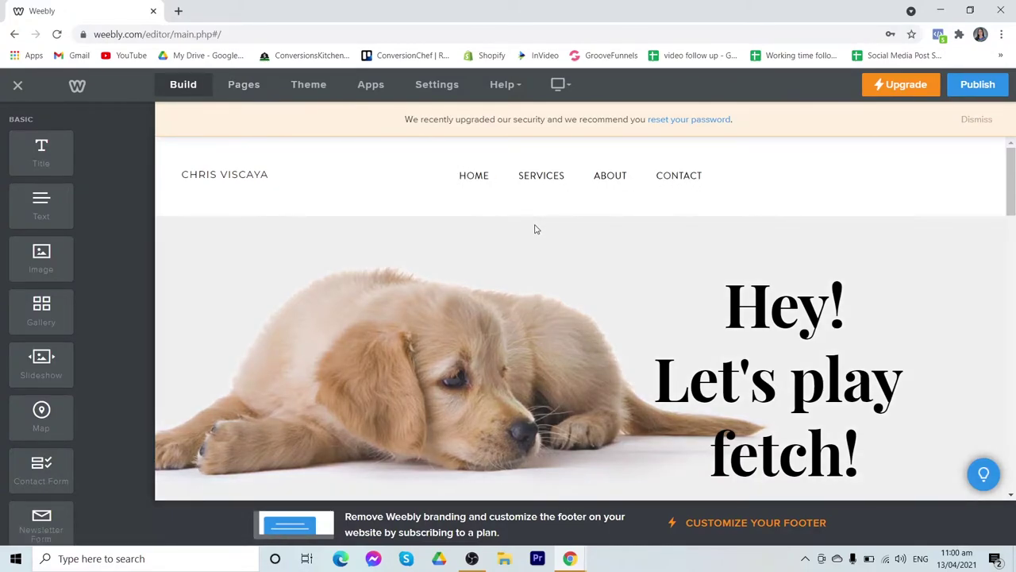
scroll(535, 228, down, 1)
scroll(535, 229, down, 5)
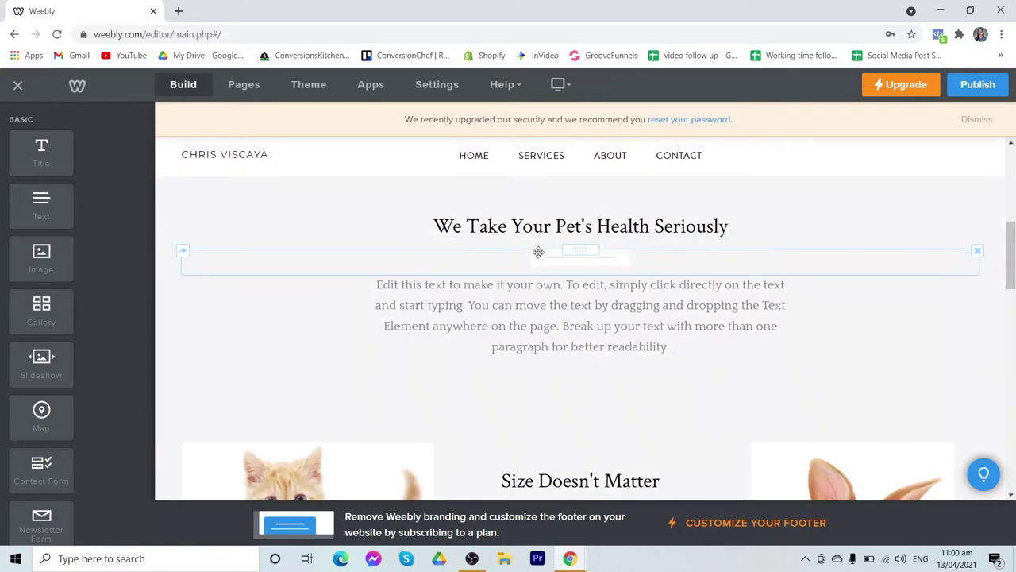
drag(539, 251, 539, 280)
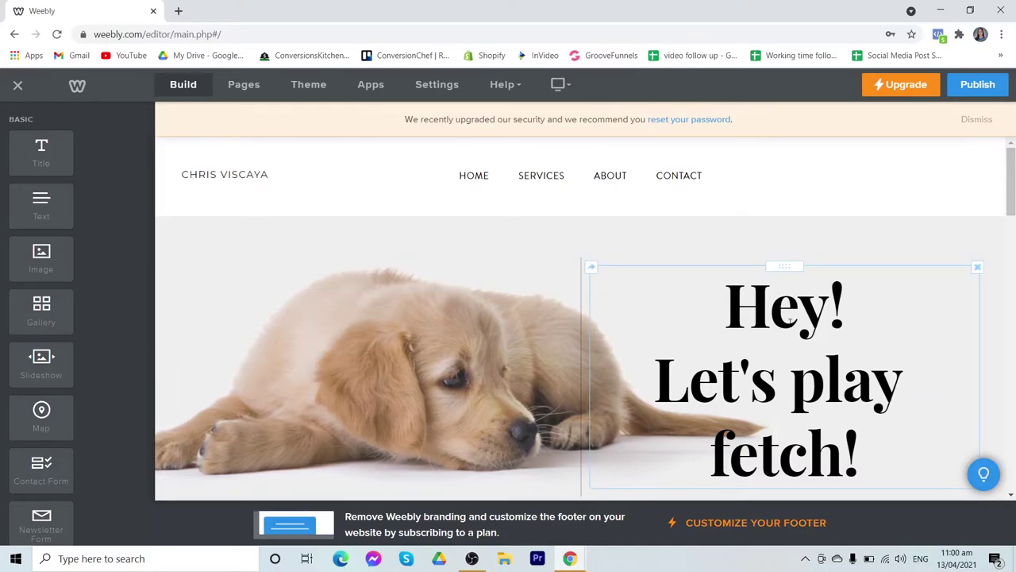
scroll(790, 320, down, 1)
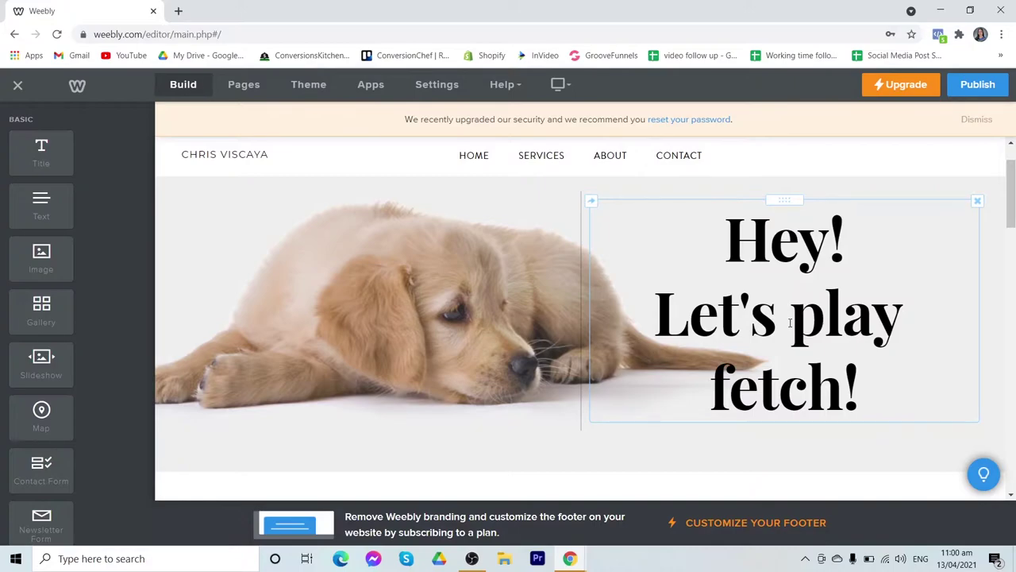
click(788, 250)
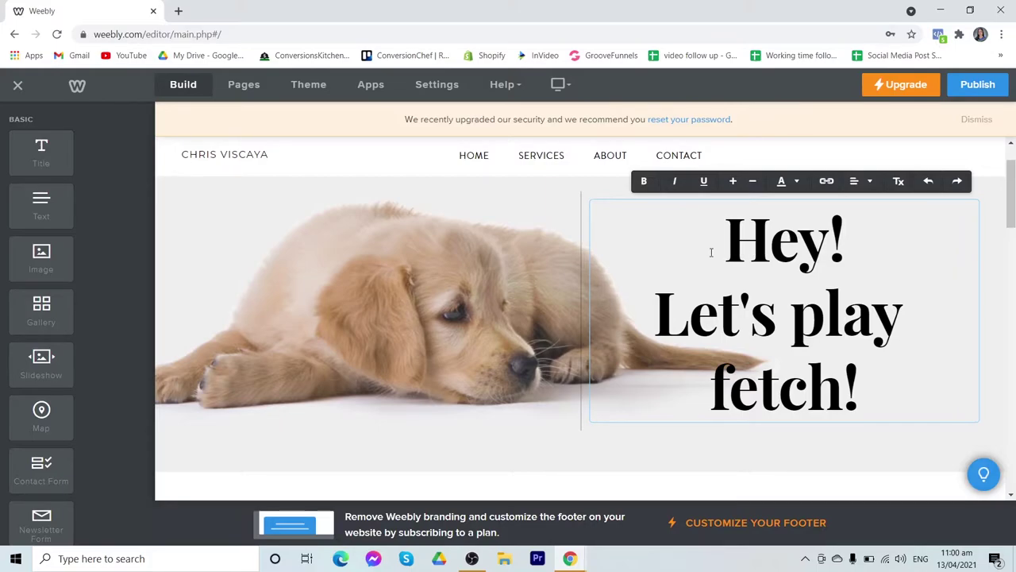
click(786, 197)
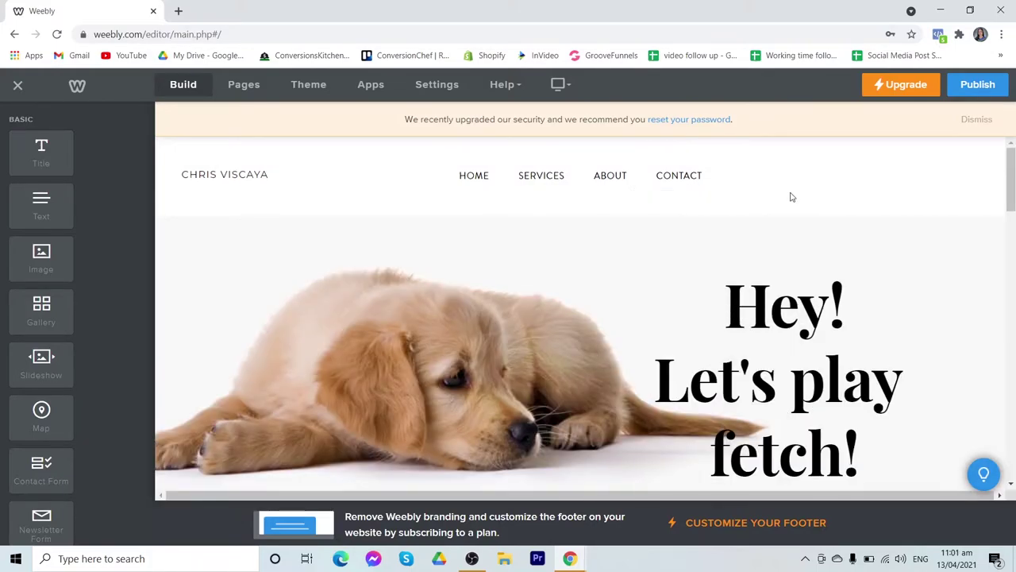
- Inspect the header's background settings, including image replacement, scrolling effect and advanced options, and close them without changes
scroll(760, 205, down, 1)
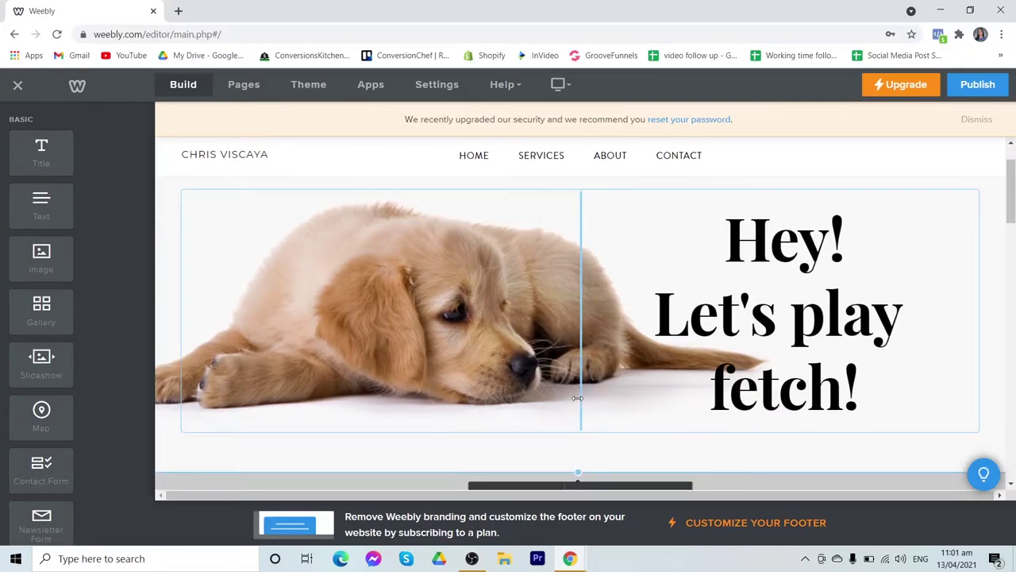
scroll(581, 348, up, 1)
scroll(570, 234, down, 2)
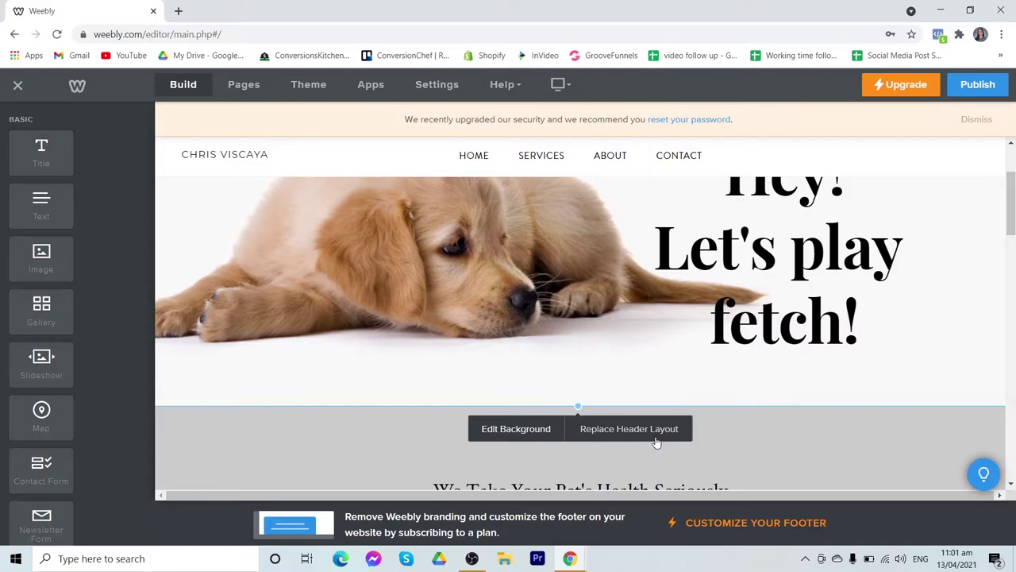
click(534, 439)
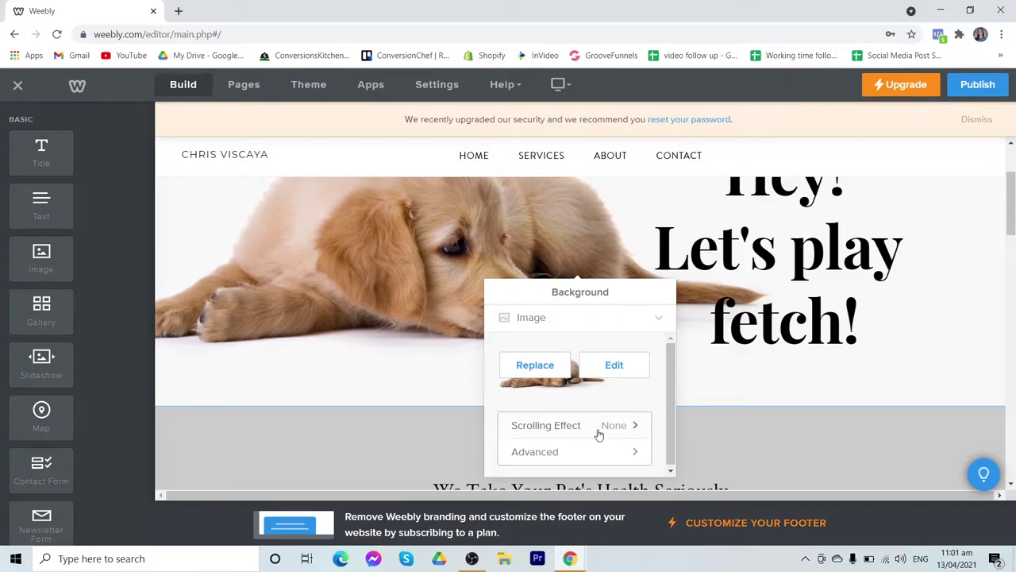
scroll(599, 435, down, 1)
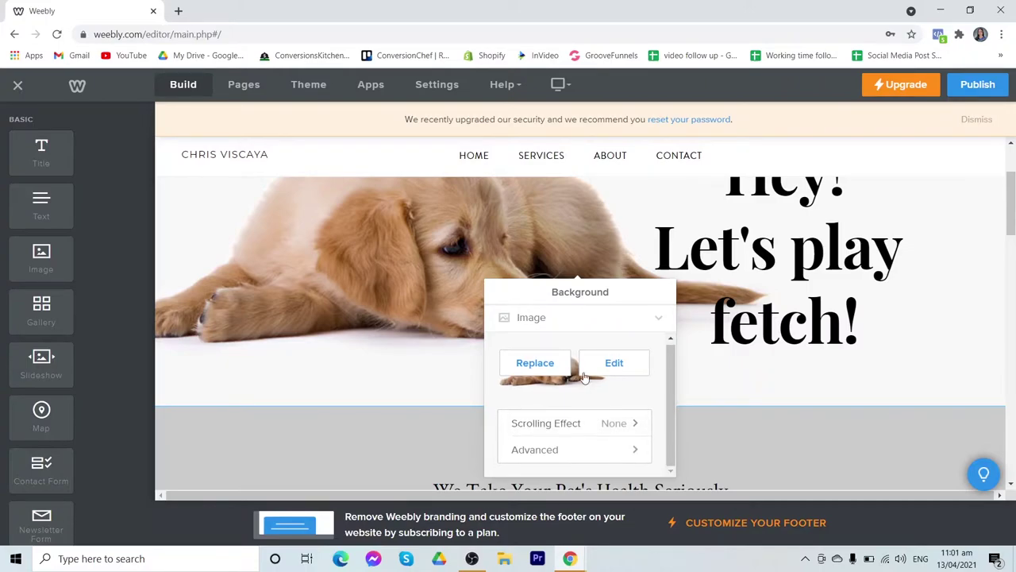
click(793, 394)
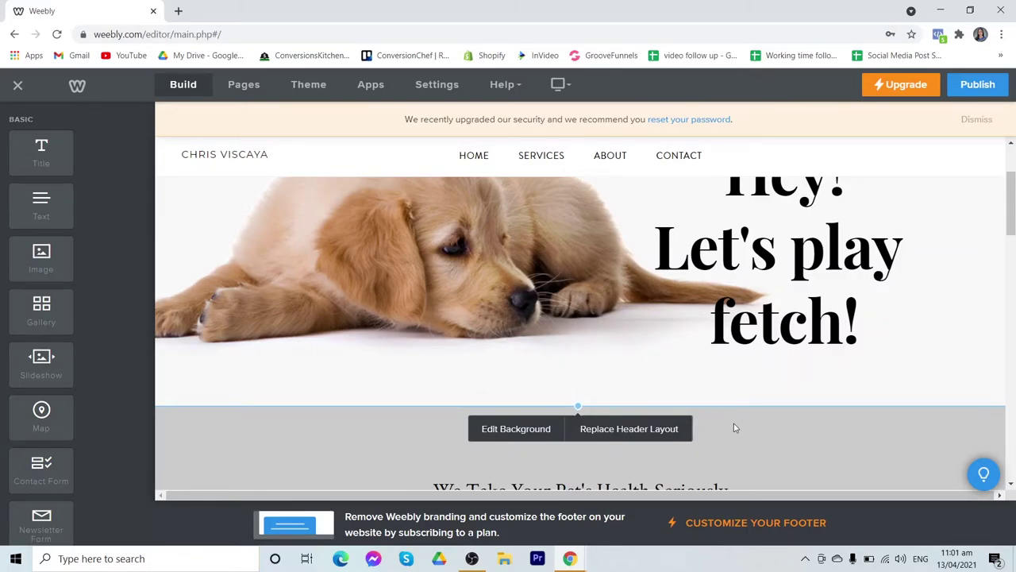
- Reduce the height of the puppy header section slightly by raising its lower edge
scroll(687, 294, down, 1)
scroll(687, 294, up, 1)
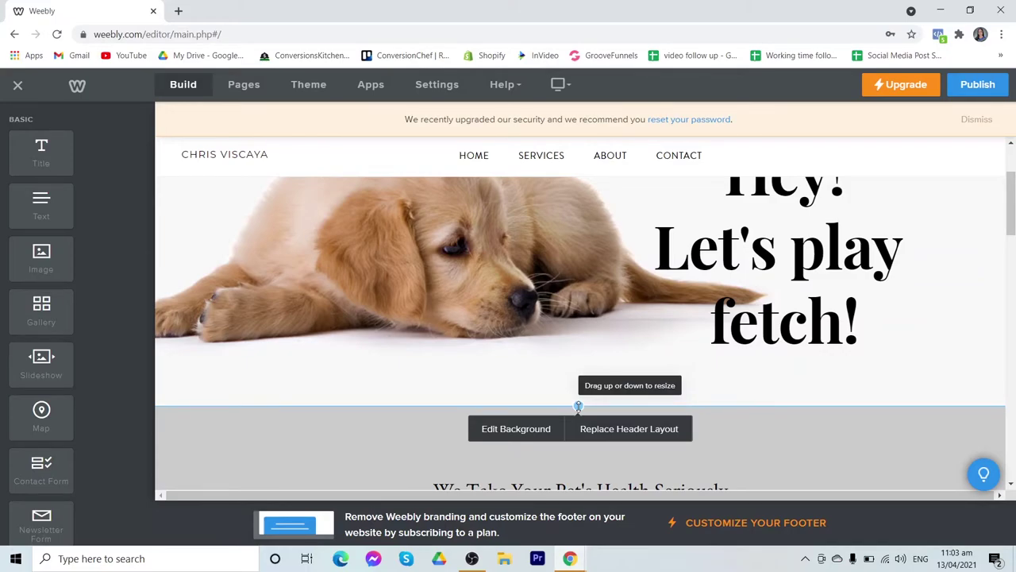
drag(578, 406, 580, 366)
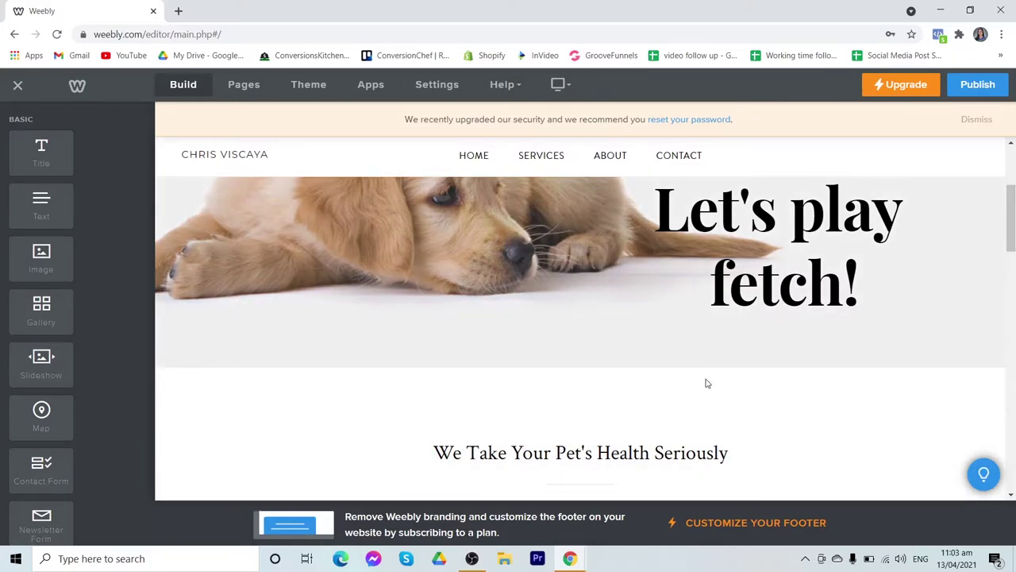
scroll(705, 381, down, 2)
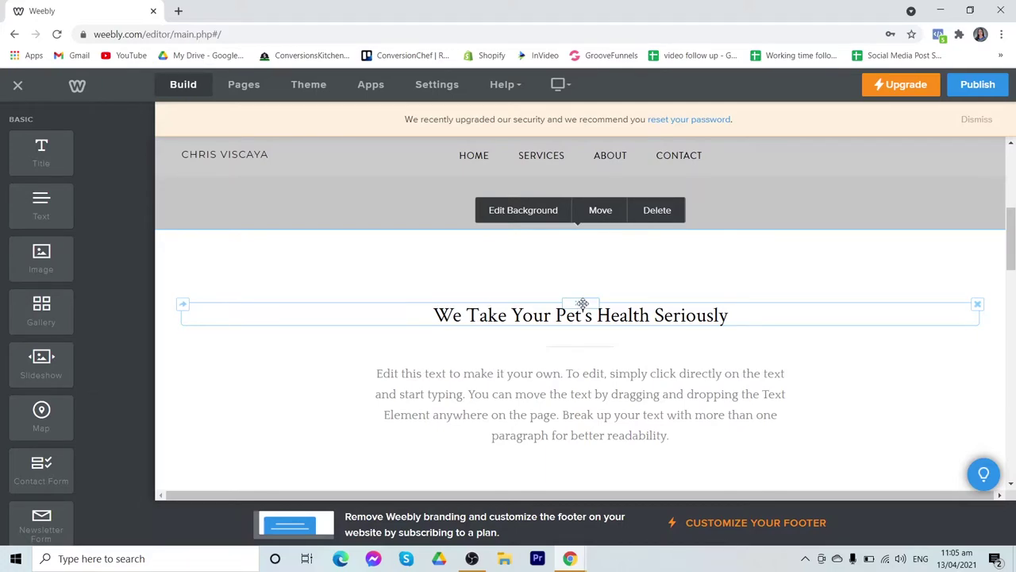
- Move the "We Take Your Pet's Health Seriously" title below its paragraph and delete the divider line above that paragraph
drag(583, 303, 580, 450)
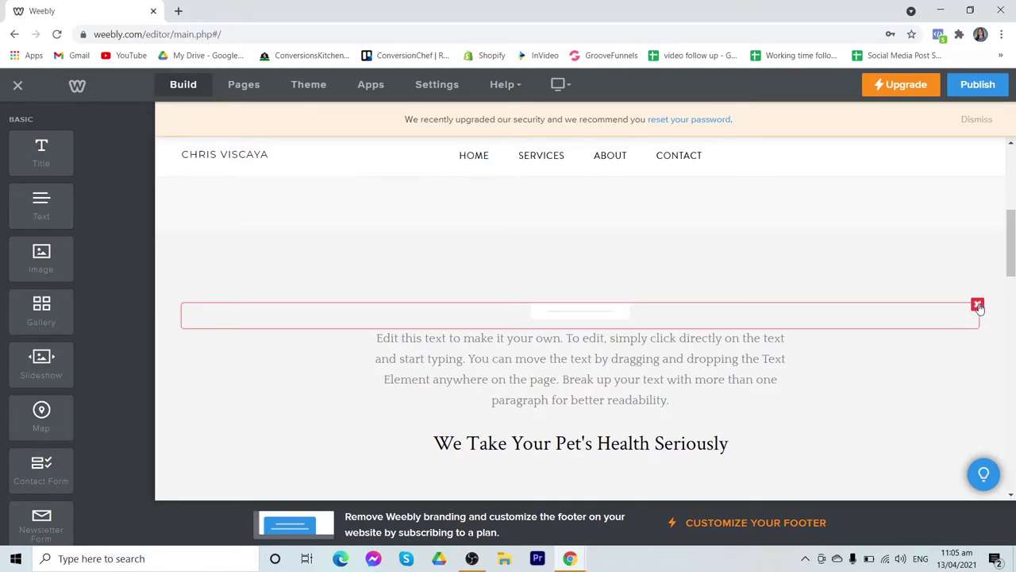
click(978, 306)
click(955, 268)
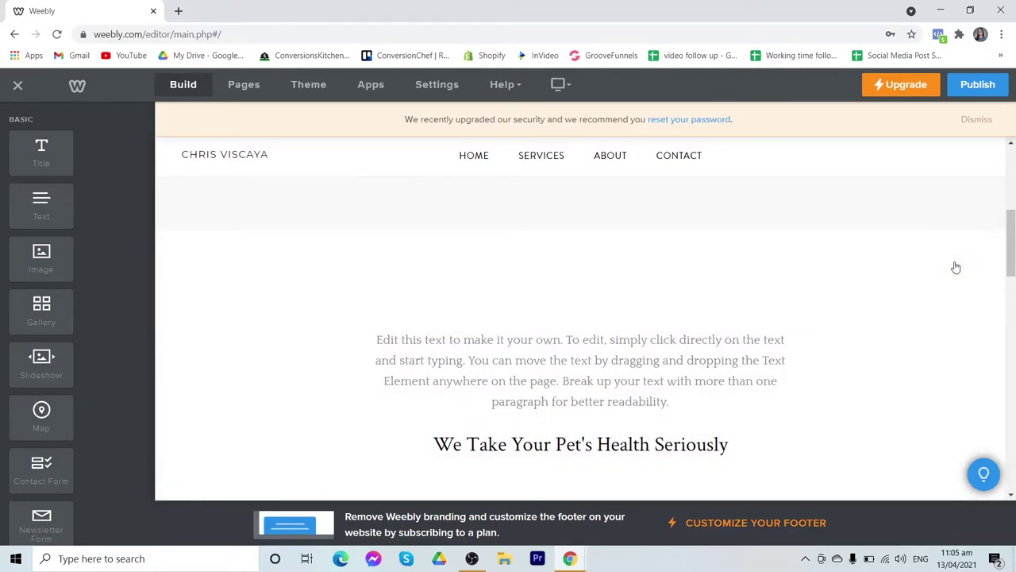
- Examine the page elements available for building, covering the Basic, Structure, Media, Ecommerce and More groups
scroll(956, 267, up, 5)
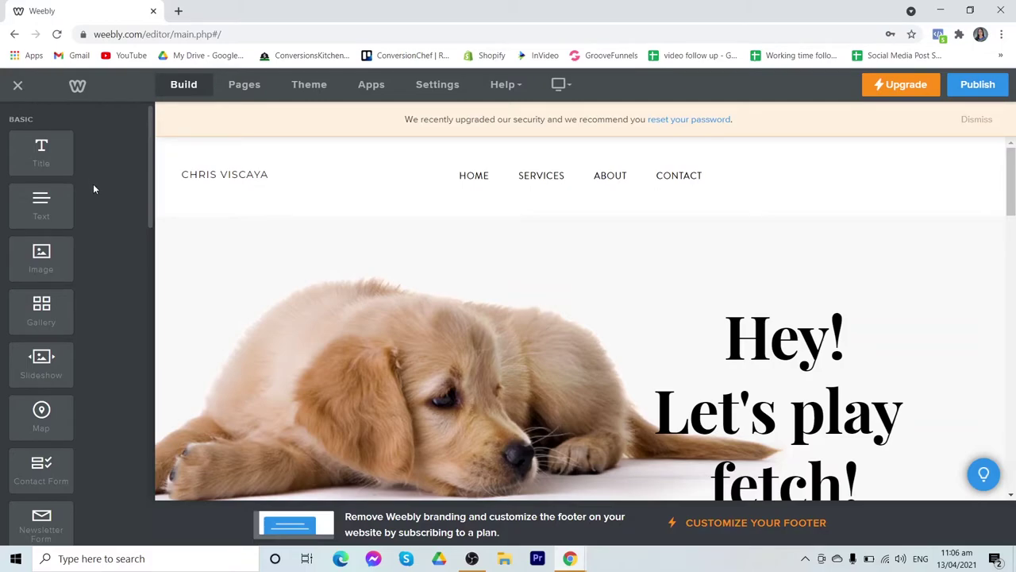
scroll(93, 187, down, 5)
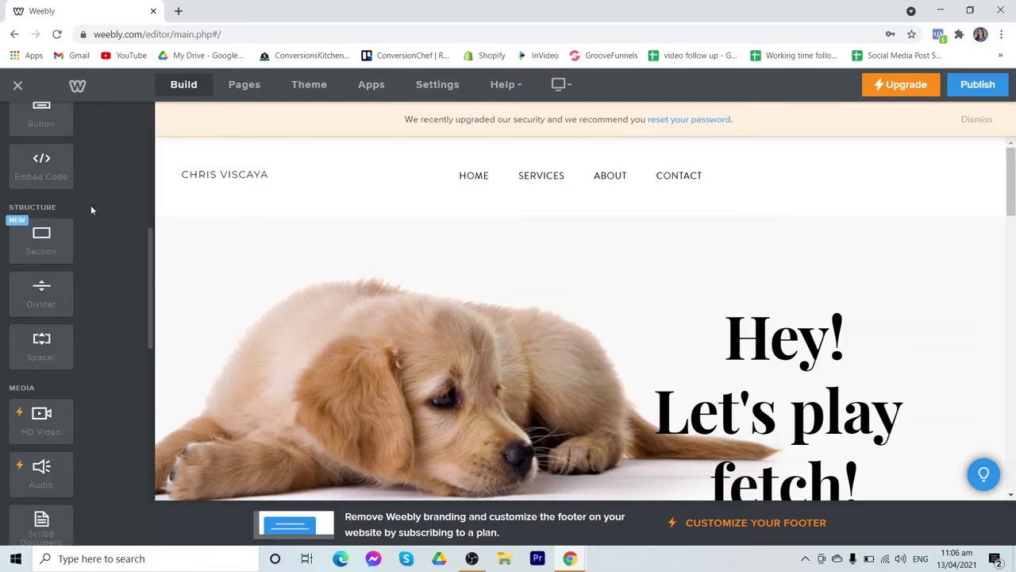
scroll(90, 209, up, 5)
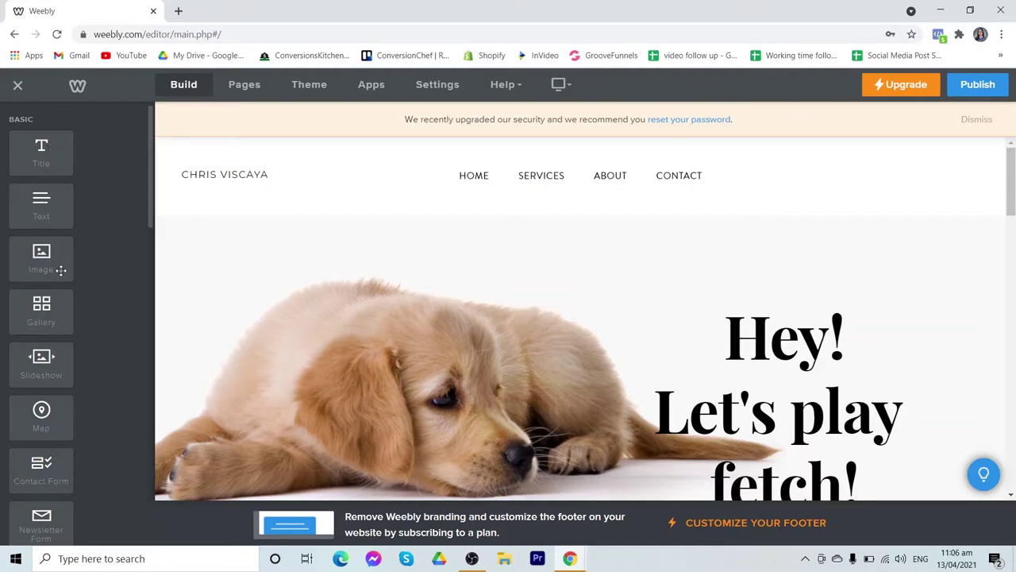
scroll(44, 305, down, 2)
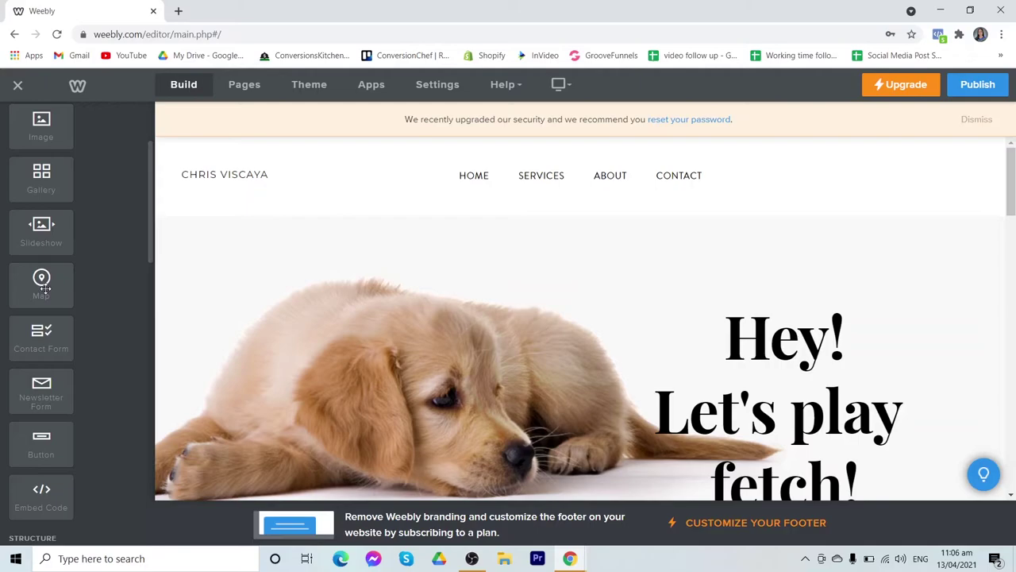
scroll(45, 288, down, 2)
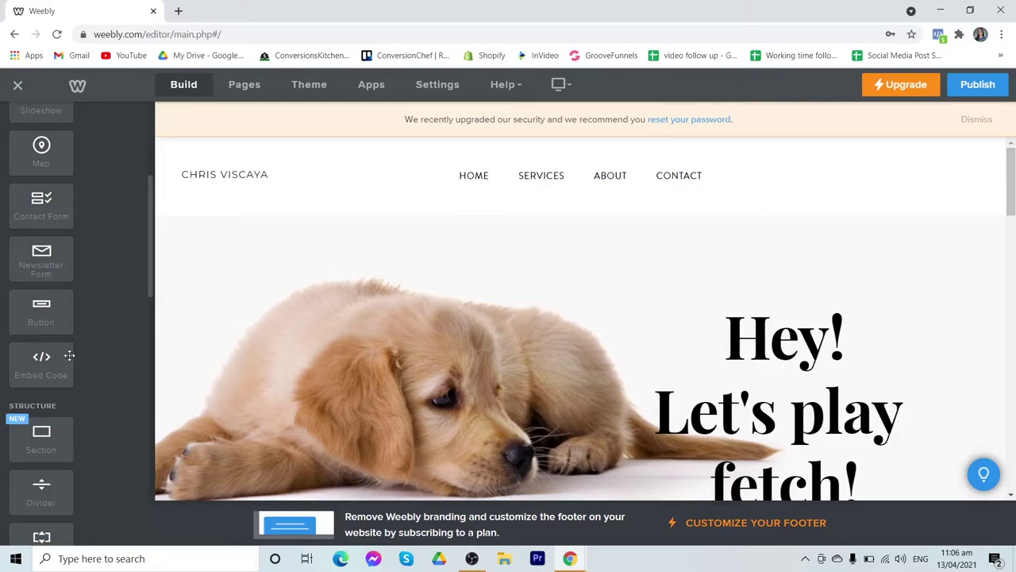
scroll(83, 357, down, 3)
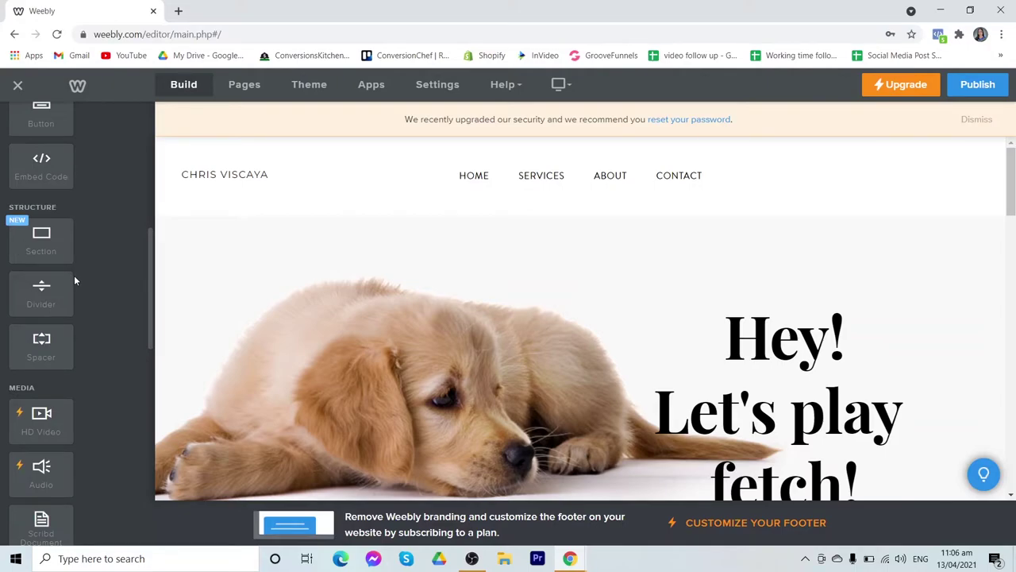
scroll(75, 278, down, 3)
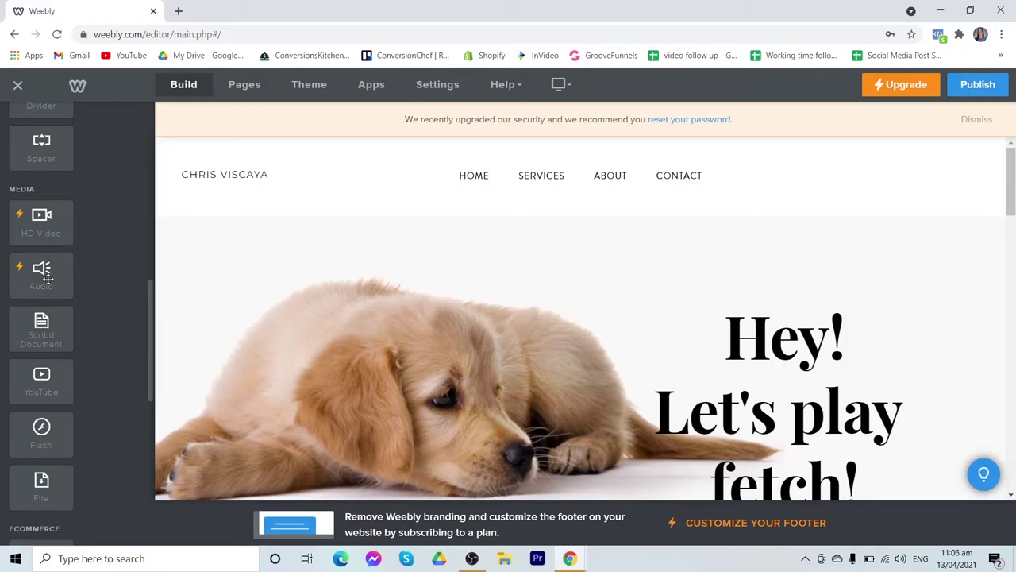
scroll(46, 289, down, 5)
drag(46, 300, 1, 183)
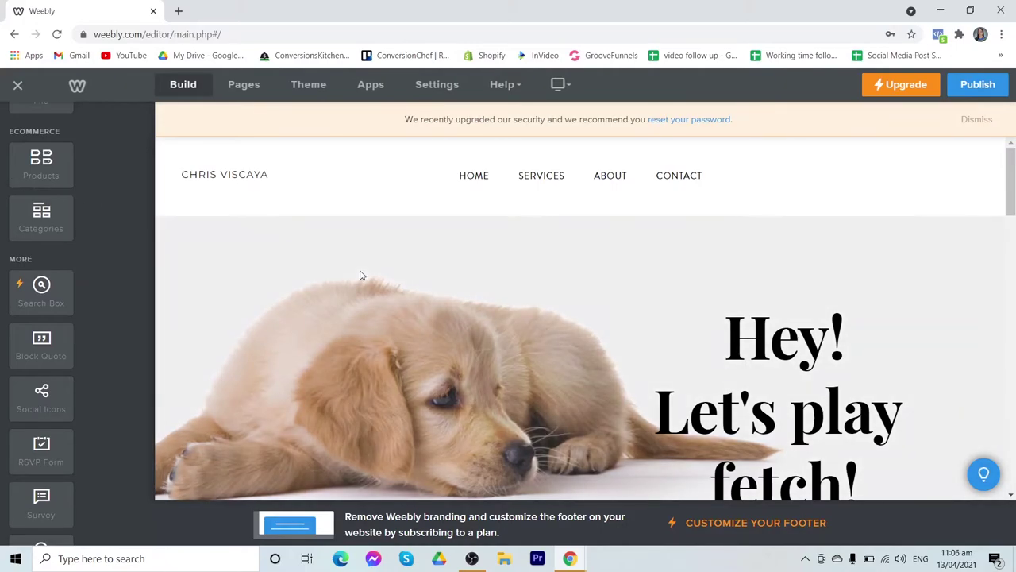
- Add a Products element between the puppy header and the paragraph on the home page, and inspect its placeholder layout
scroll(358, 275, down, 3)
scroll(360, 275, down, 3)
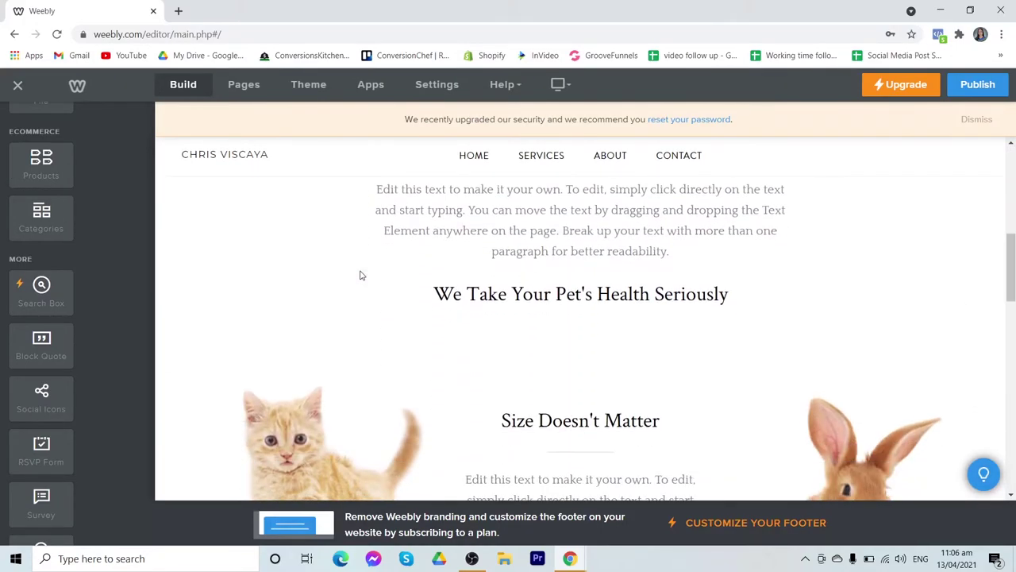
scroll(360, 275, up, 1)
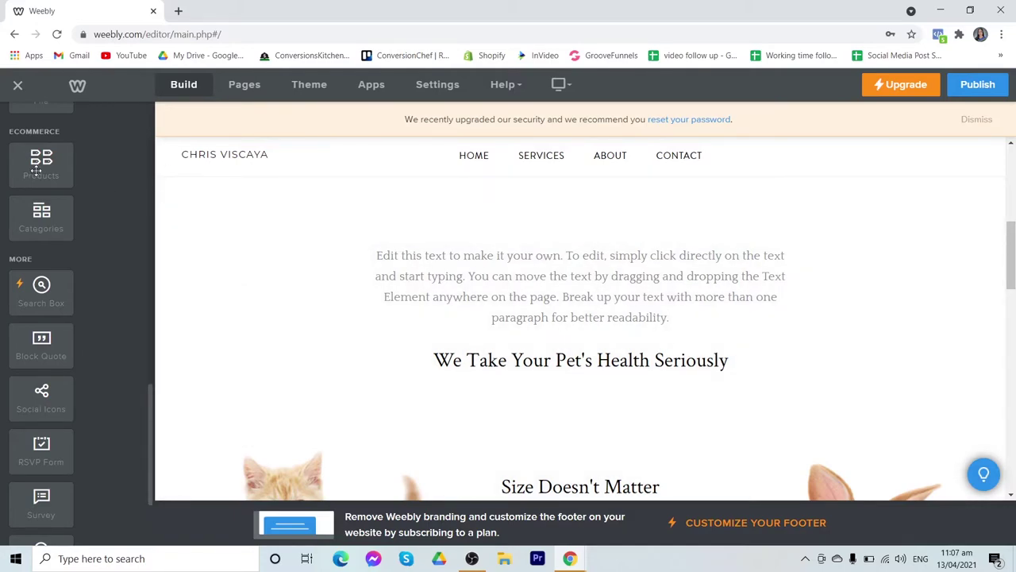
drag(38, 171, 306, 217)
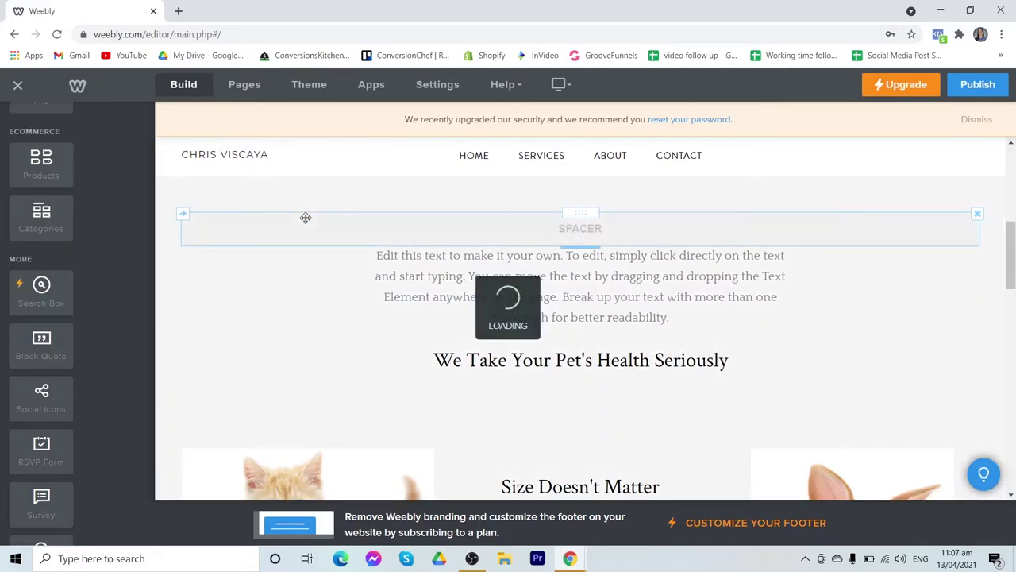
scroll(709, 328, up, 5)
scroll(593, 317, down, 5)
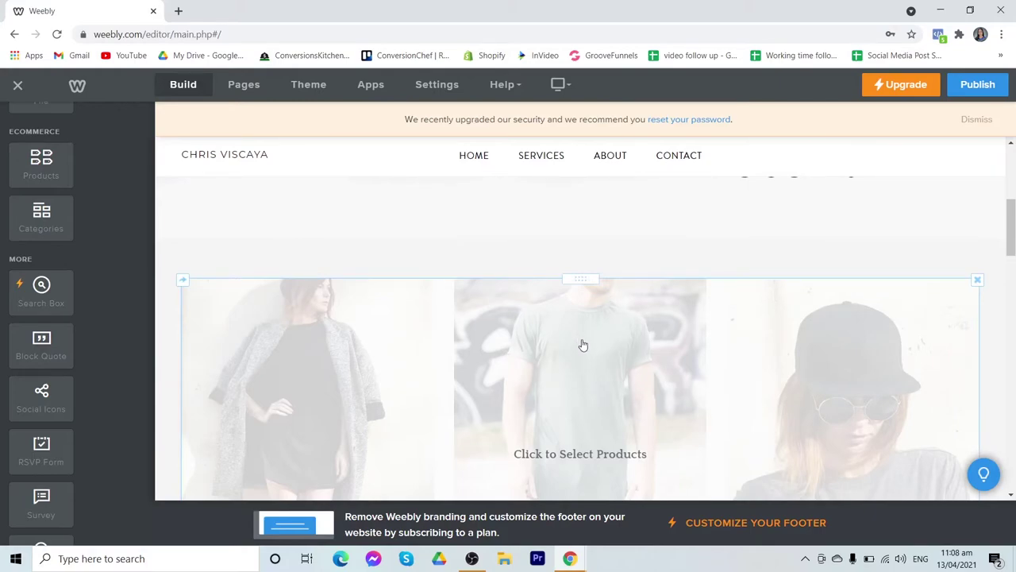
scroll(582, 345, down, 2)
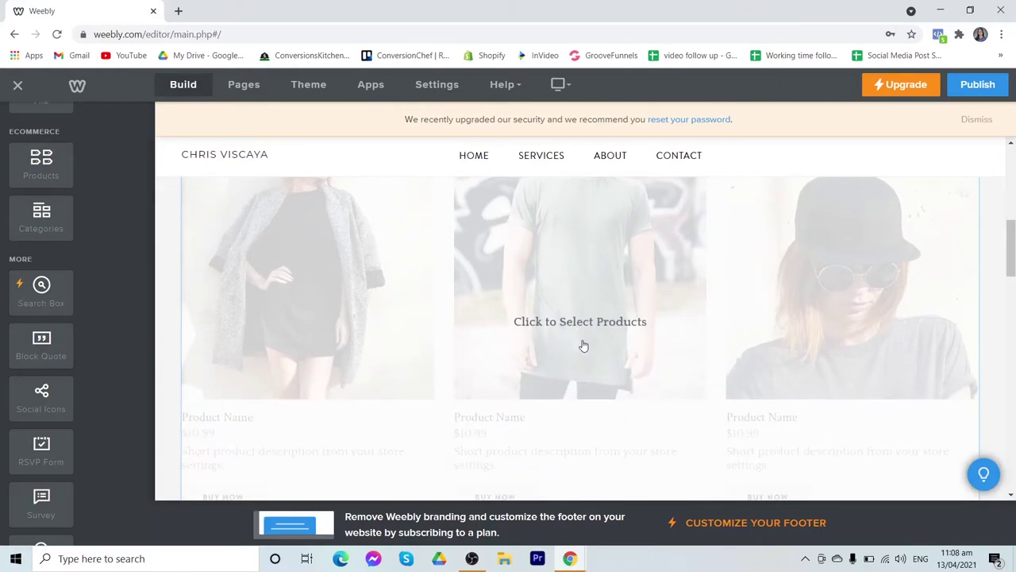
scroll(597, 358, up, 2)
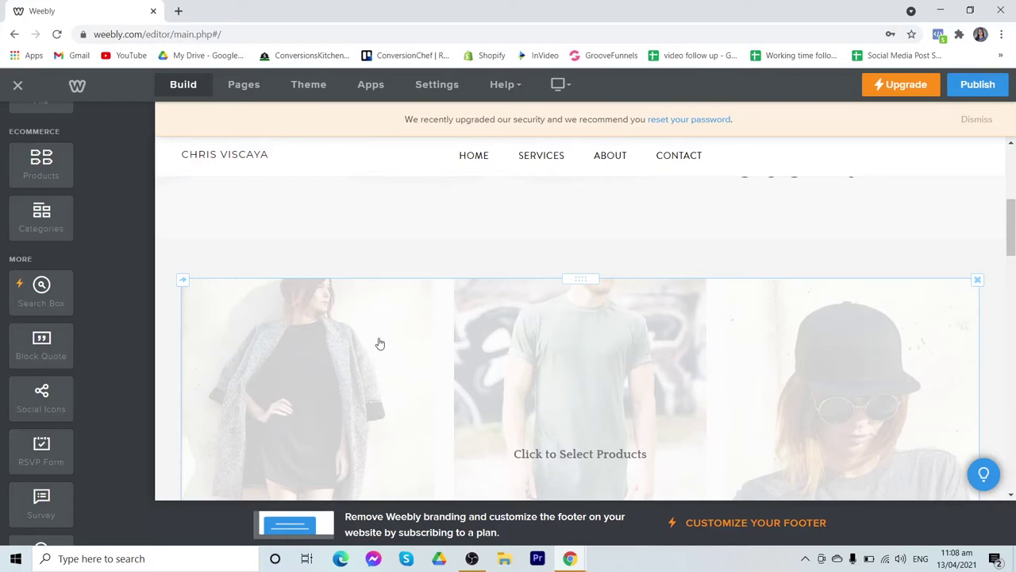
- Add a title element directly above the product placeholders with the text "Featured Products"
scroll(47, 302, up, 10)
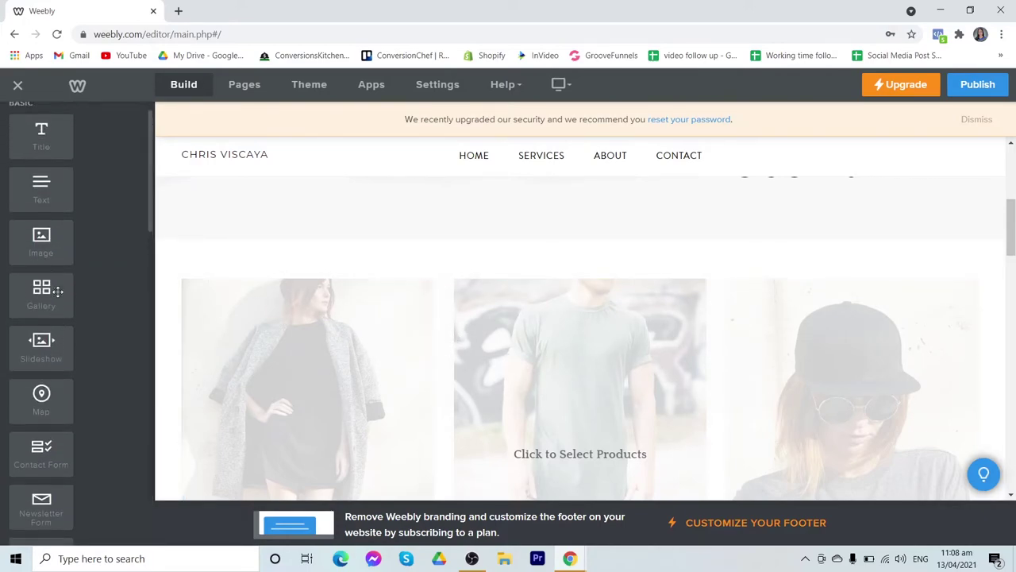
scroll(60, 285, up, 1)
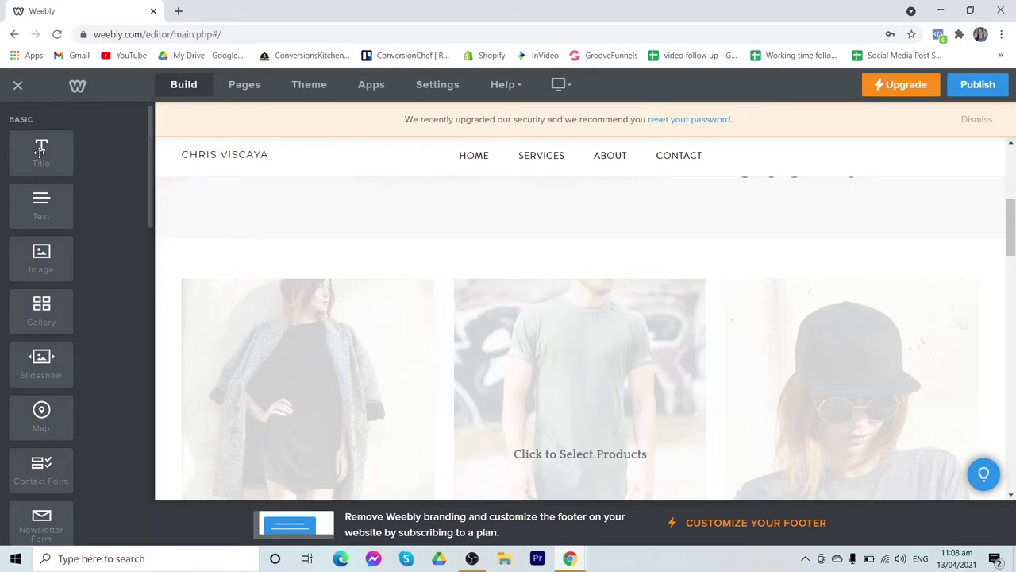
drag(41, 150, 247, 308)
click(290, 329)
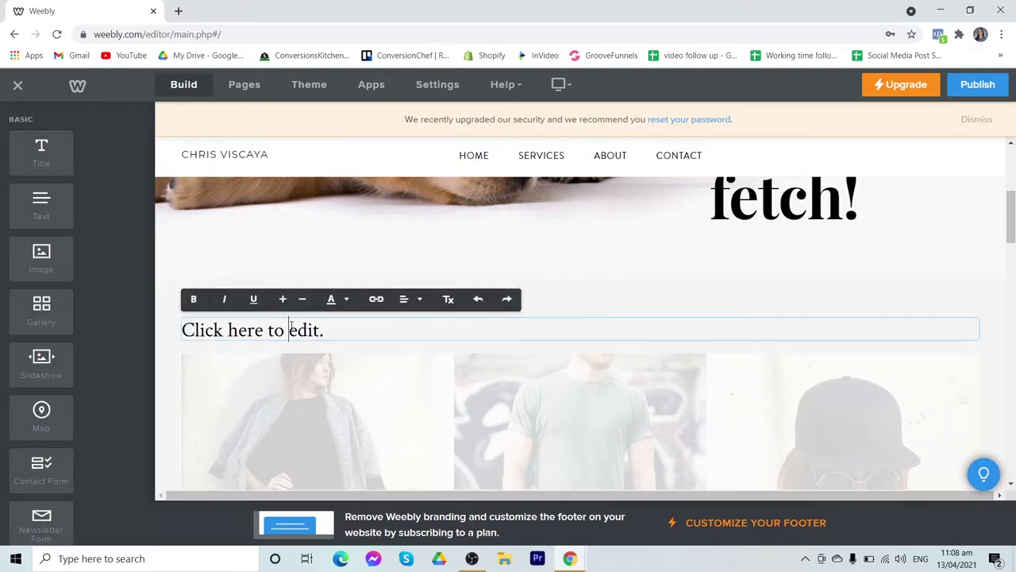
text(Fe)
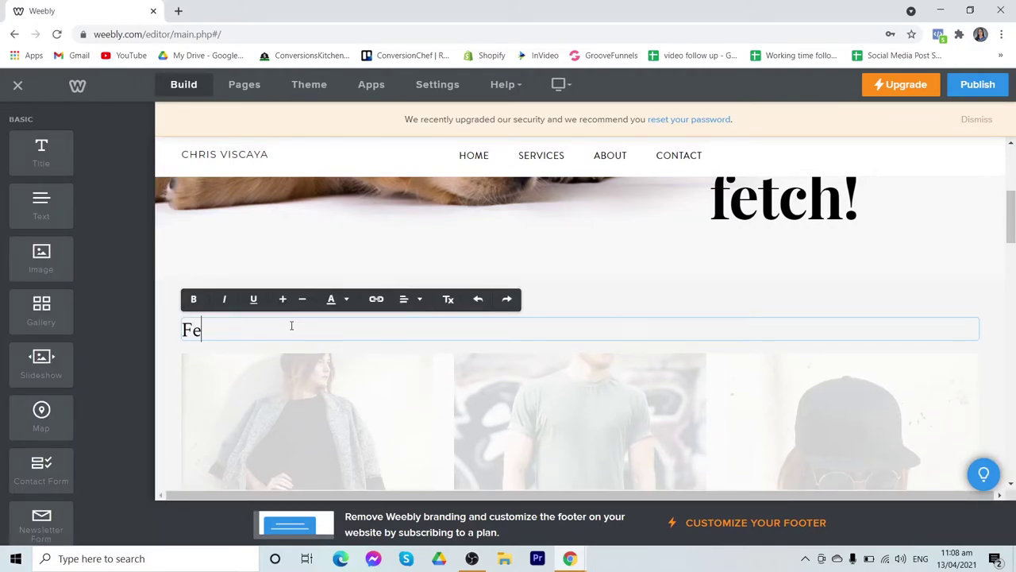
text(atured Products)
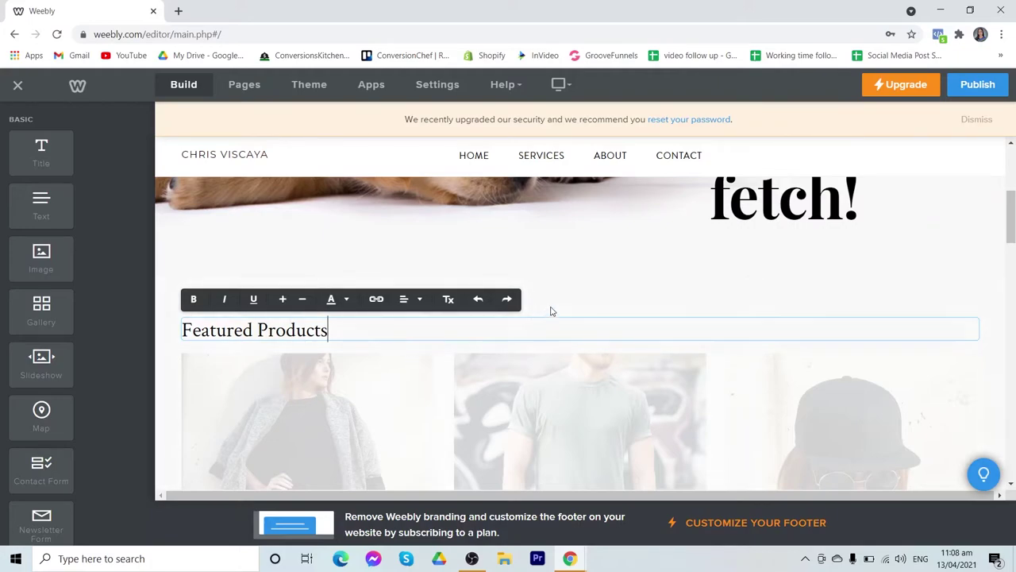
click(568, 304)
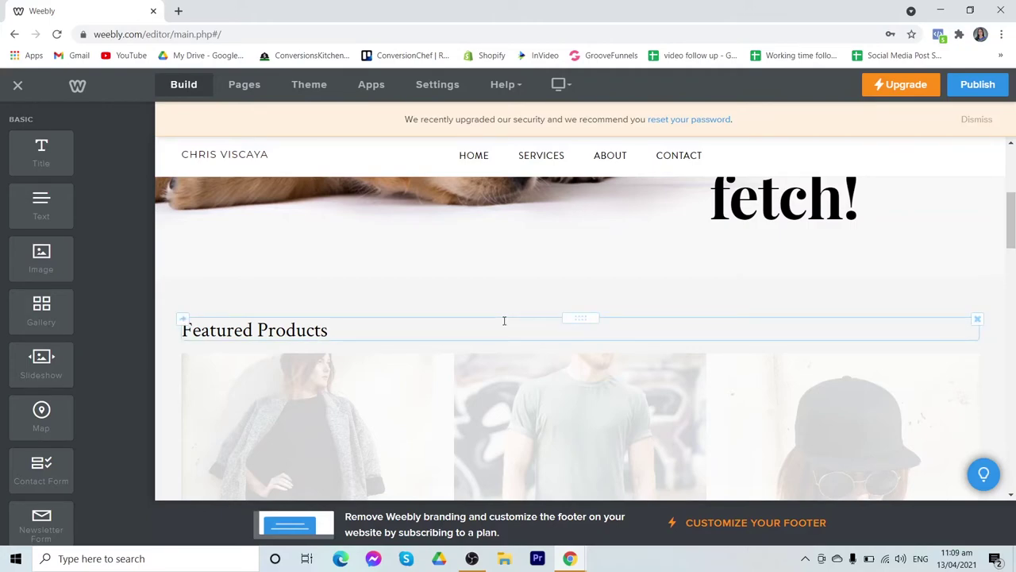
- Open product selection for the Products element and choose to add products to the store
scroll(508, 302, down, 1)
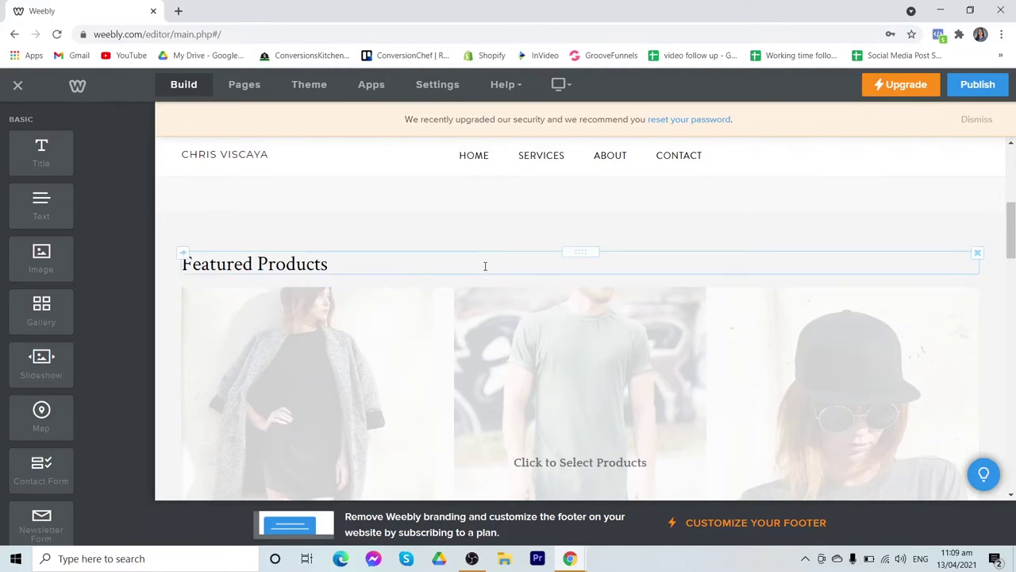
click(361, 267)
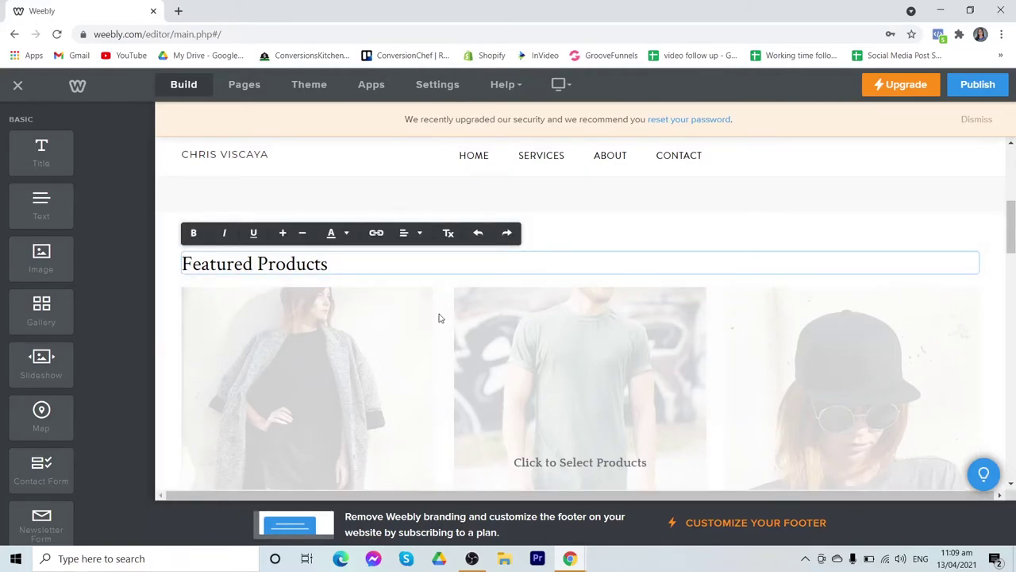
scroll(380, 334, down, 1)
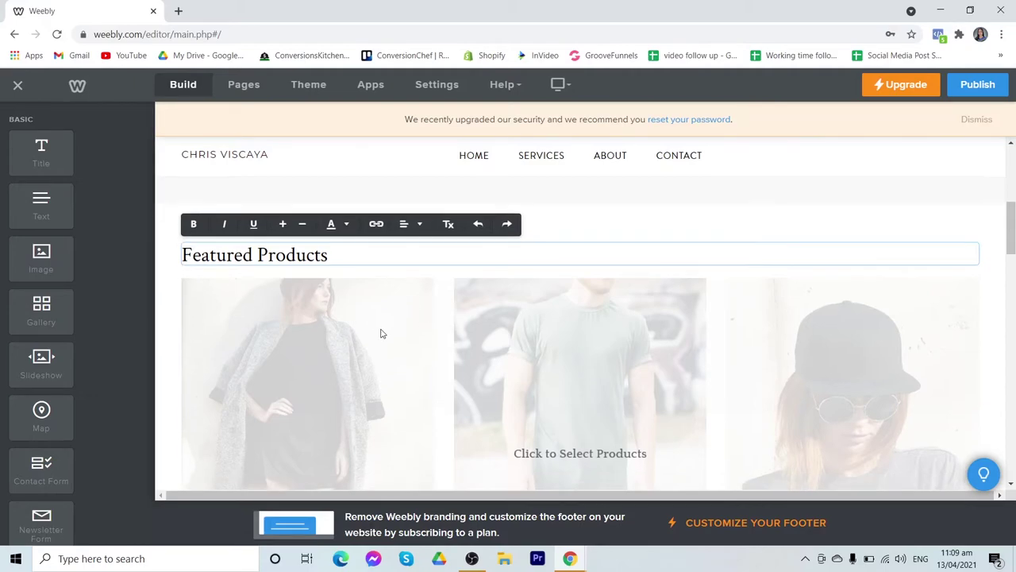
scroll(382, 334, down, 2)
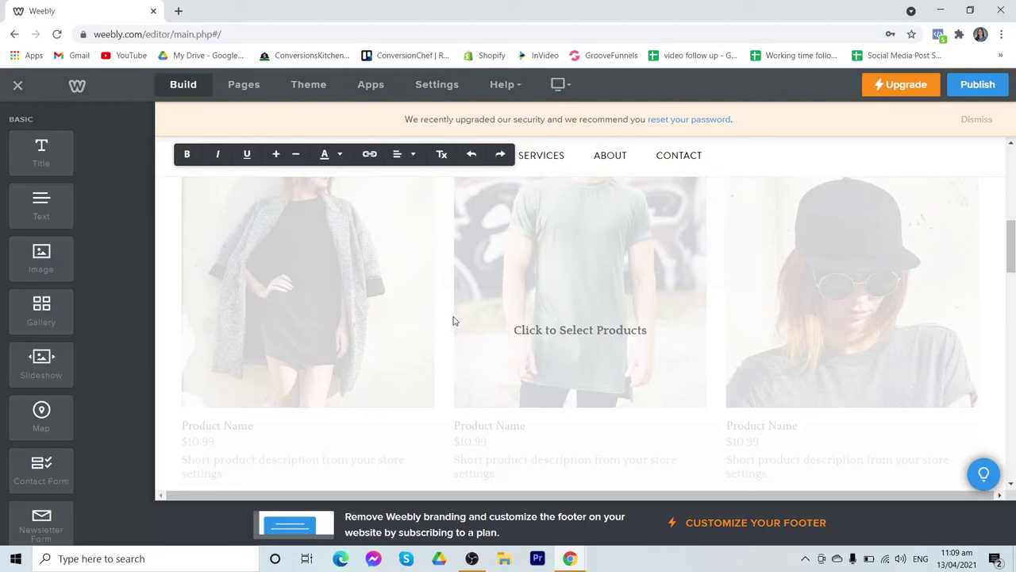
click(570, 331)
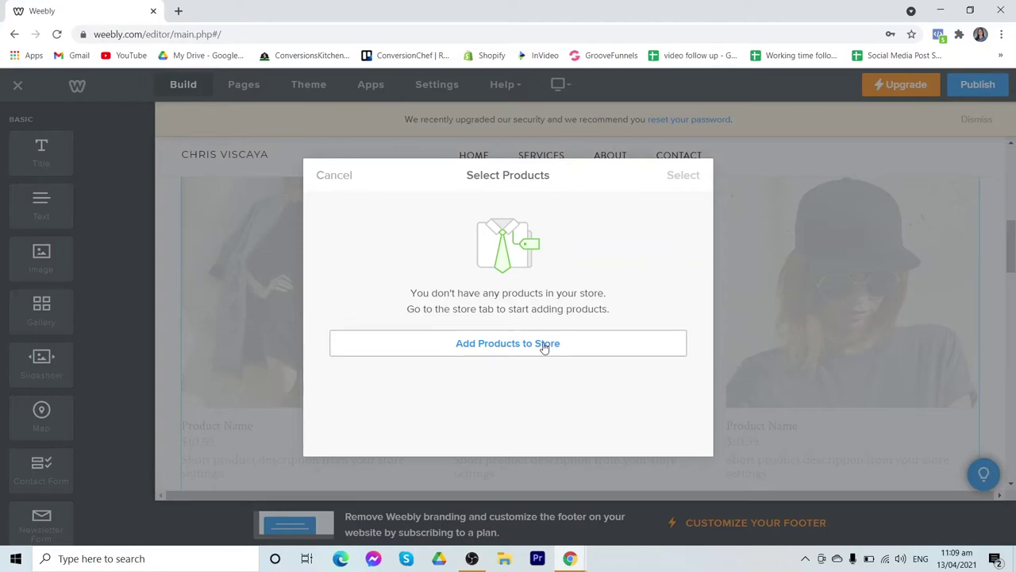
click(545, 344)
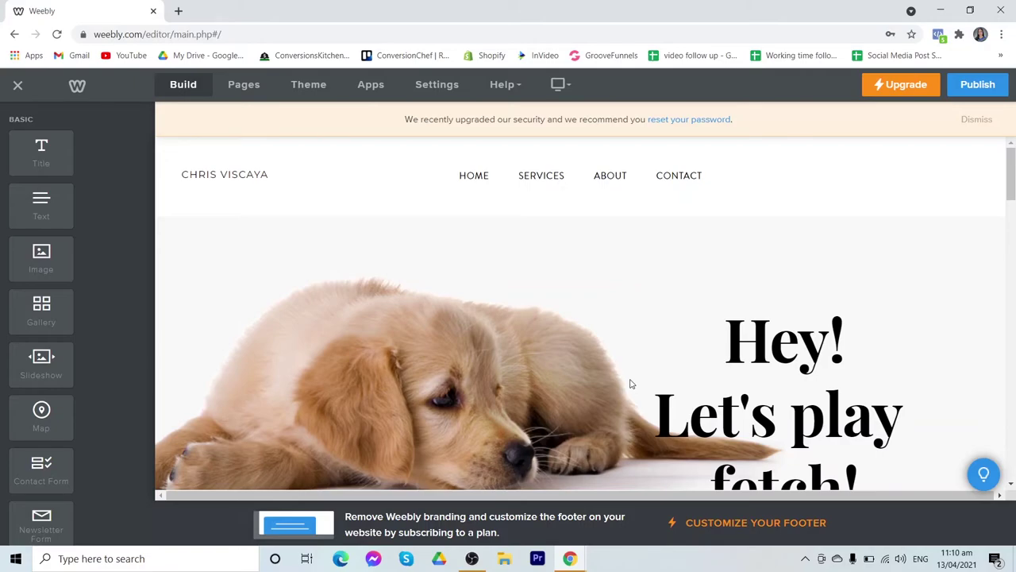
- Review the home page from header to lower sections and publish the website
scroll(458, 352, down, 15)
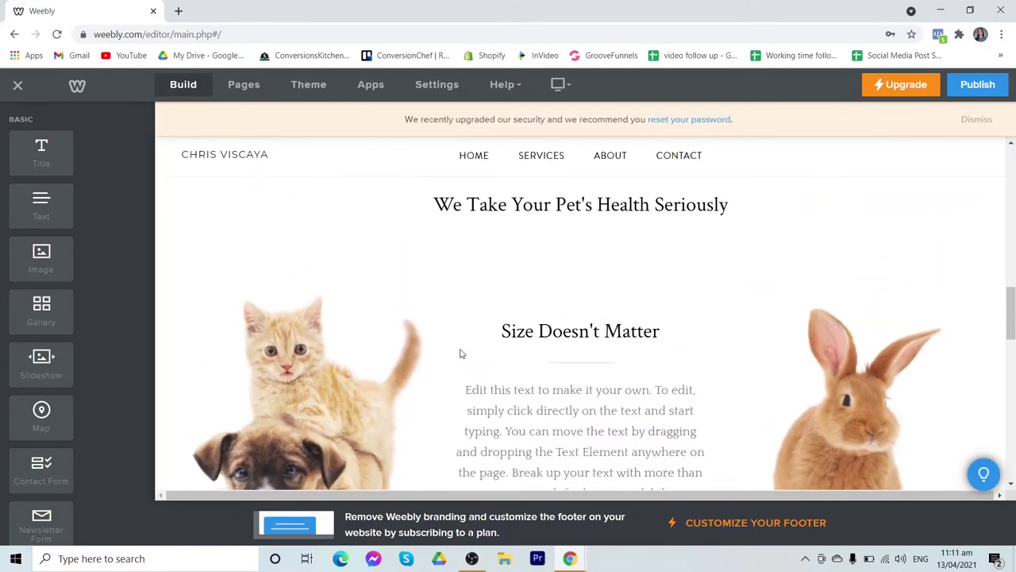
scroll(459, 349, up, 15)
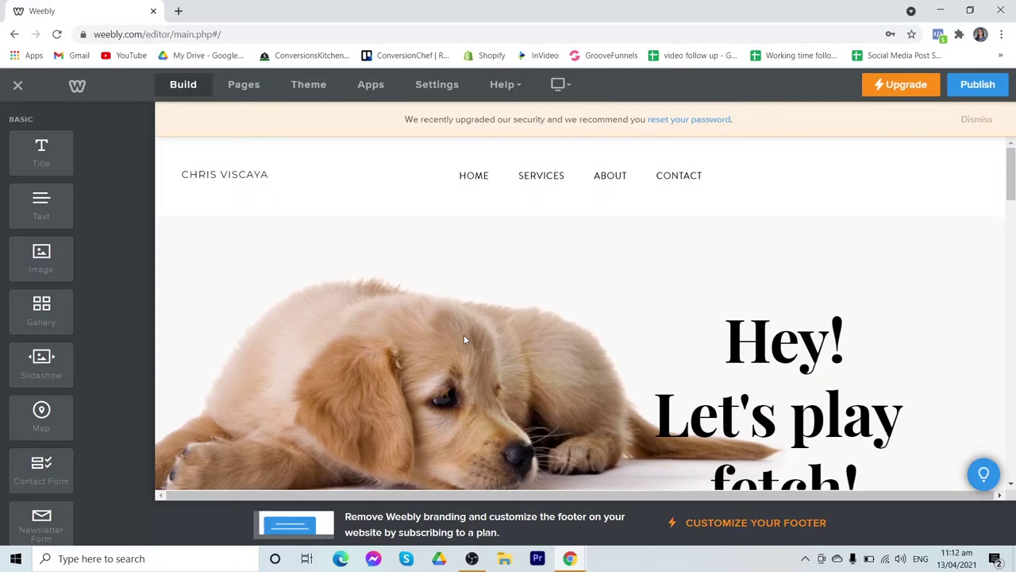
click(982, 85)
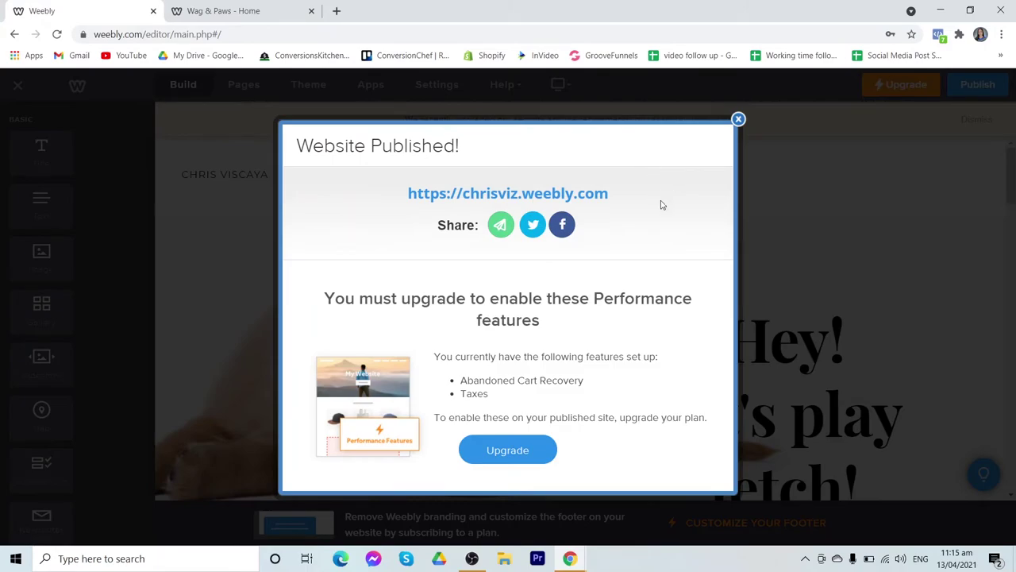
- Inspect the published home page, its Weebly branding badge and its web address, and return to the Weebly browser tab
click(213, 5)
scroll(991, 259, down, 3)
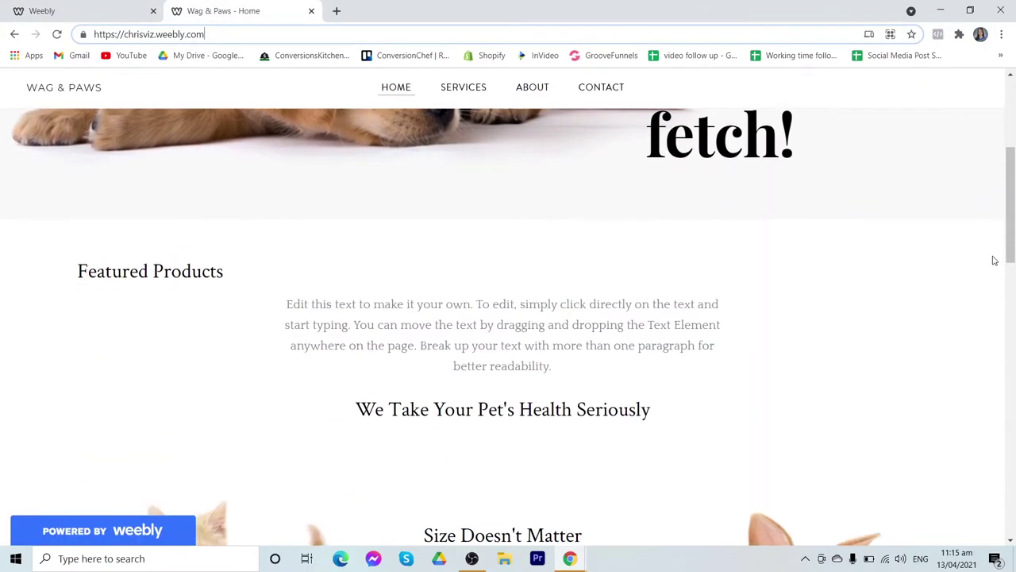
scroll(131, 363, up, 3)
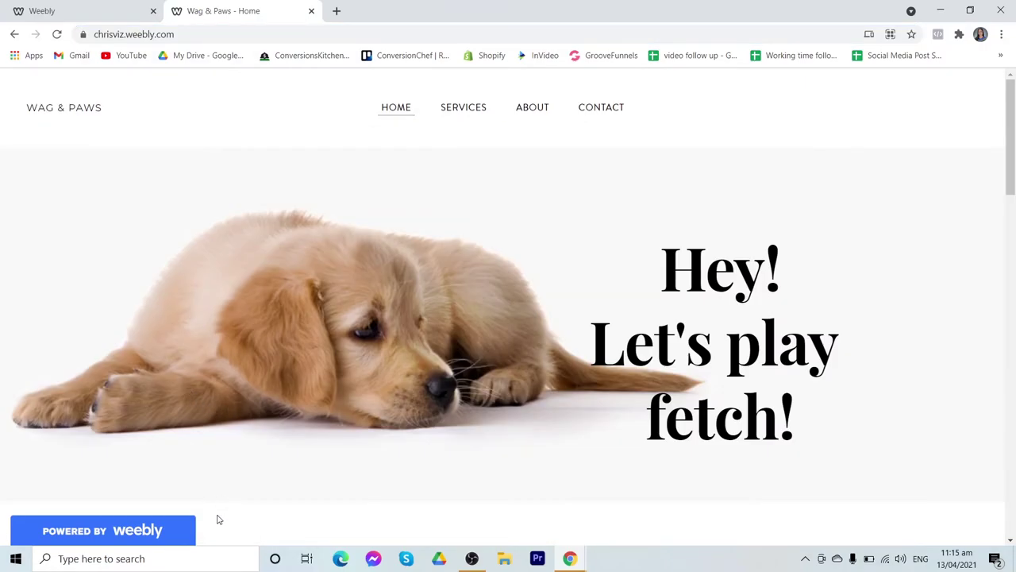
mouse_move(191, 521)
click(211, 35)
click(199, 35)
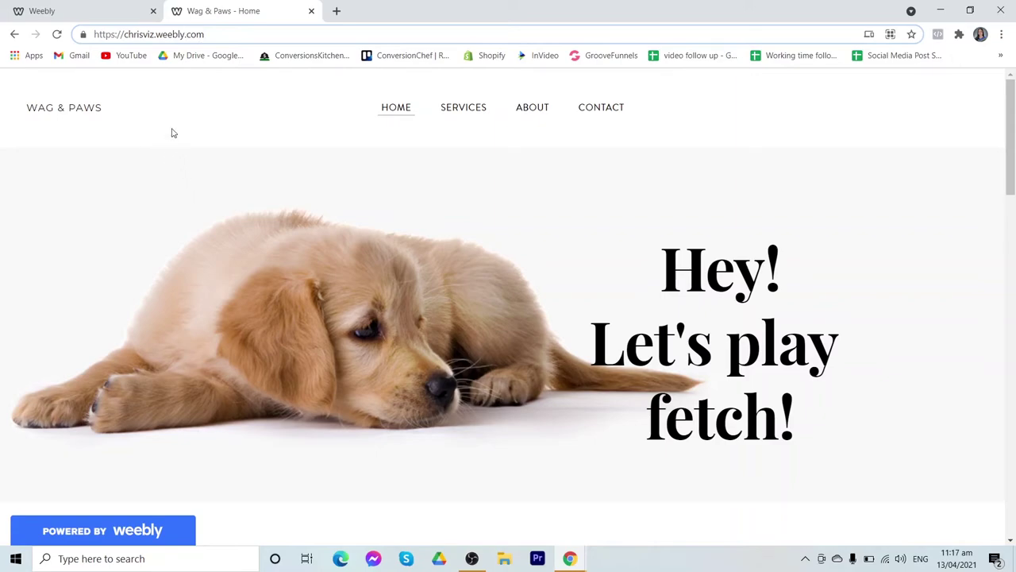
click(111, 12)
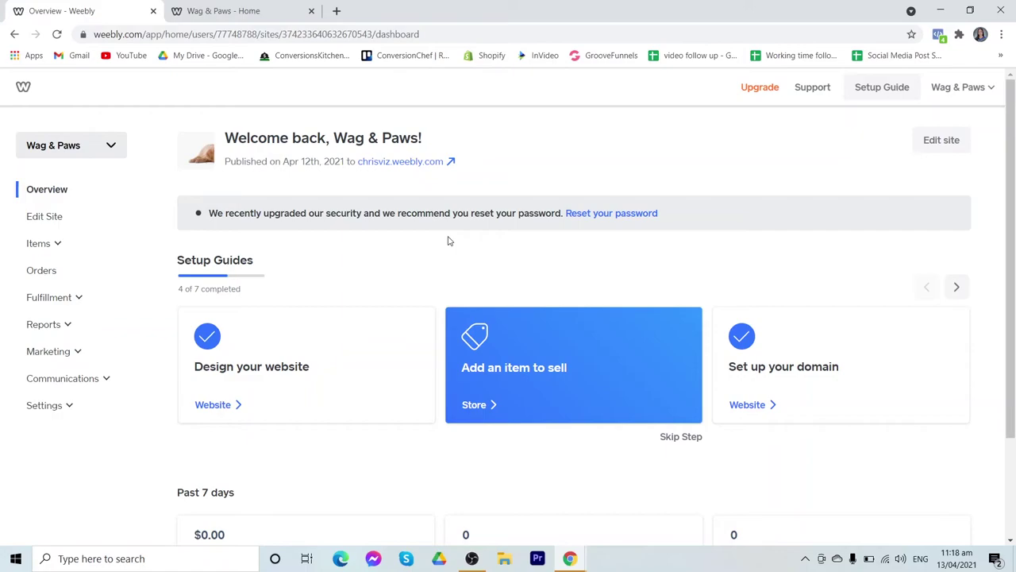
- Open the store's Item Library and expand the Reports, Marketing and Communications sections of the dashboard to examine their options
click(58, 245)
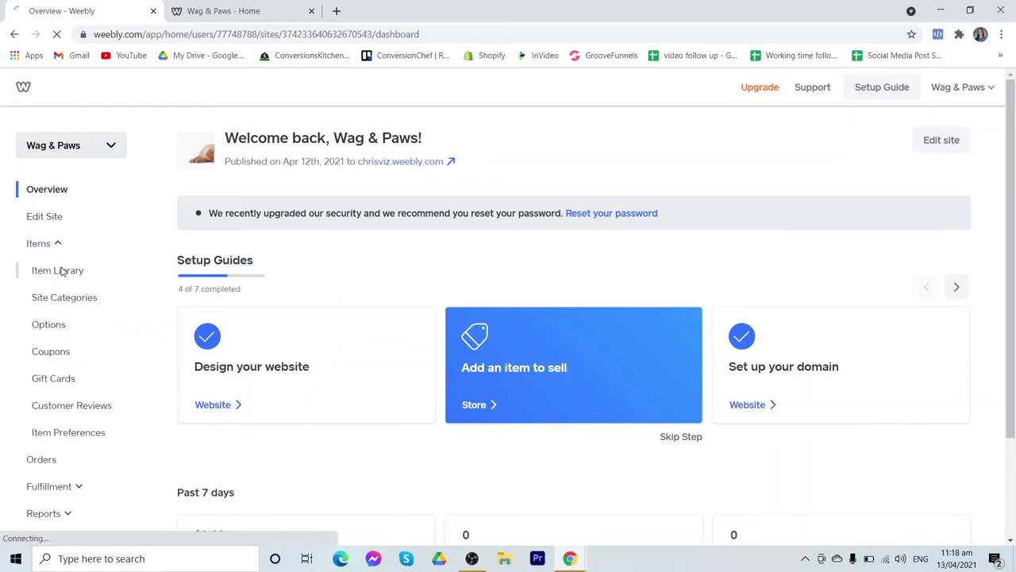
click(62, 270)
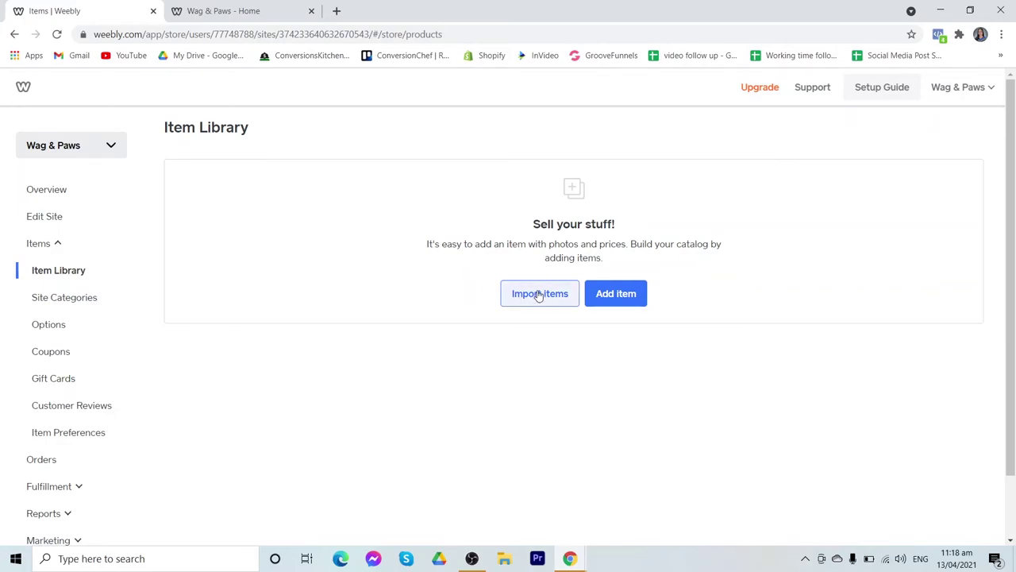
scroll(242, 282, down, 1)
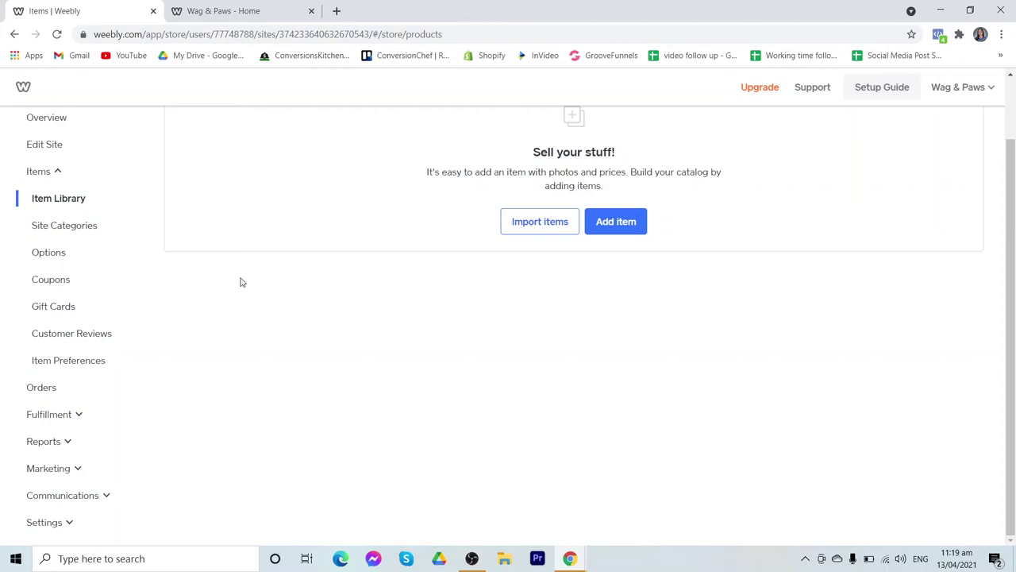
click(36, 444)
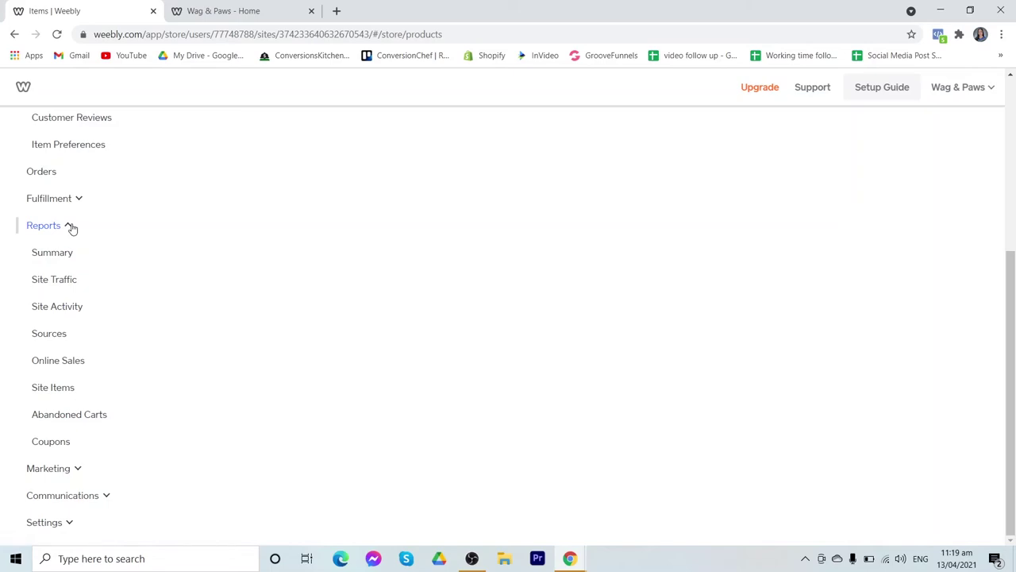
click(69, 469)
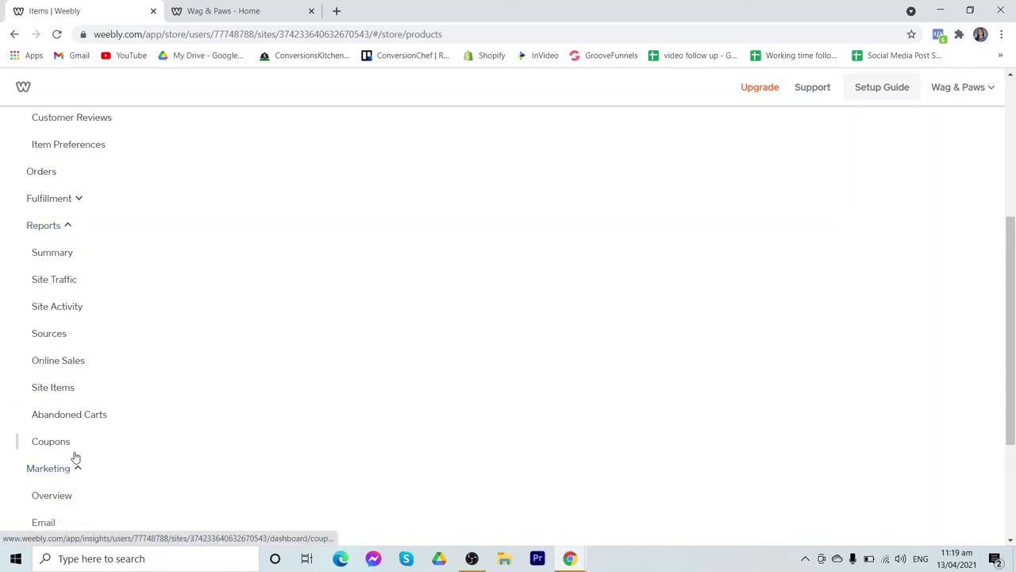
scroll(75, 457, down, 3)
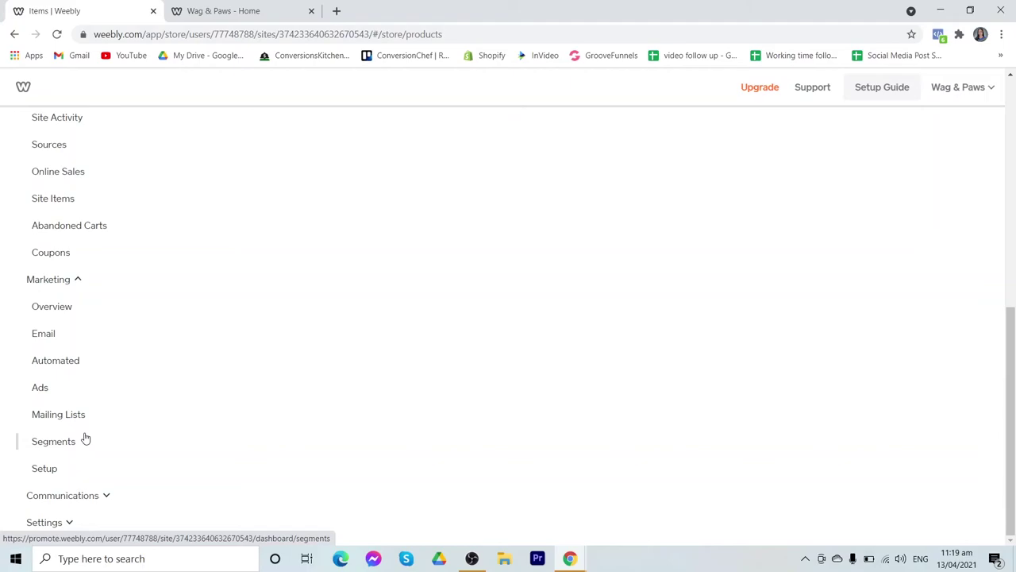
click(73, 499)
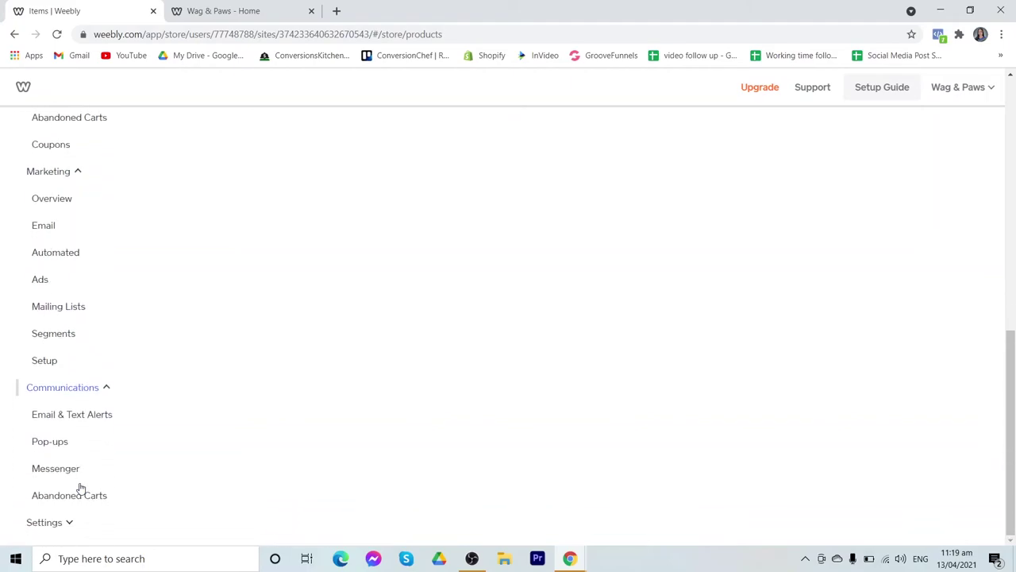
scroll(123, 354, up, 7)
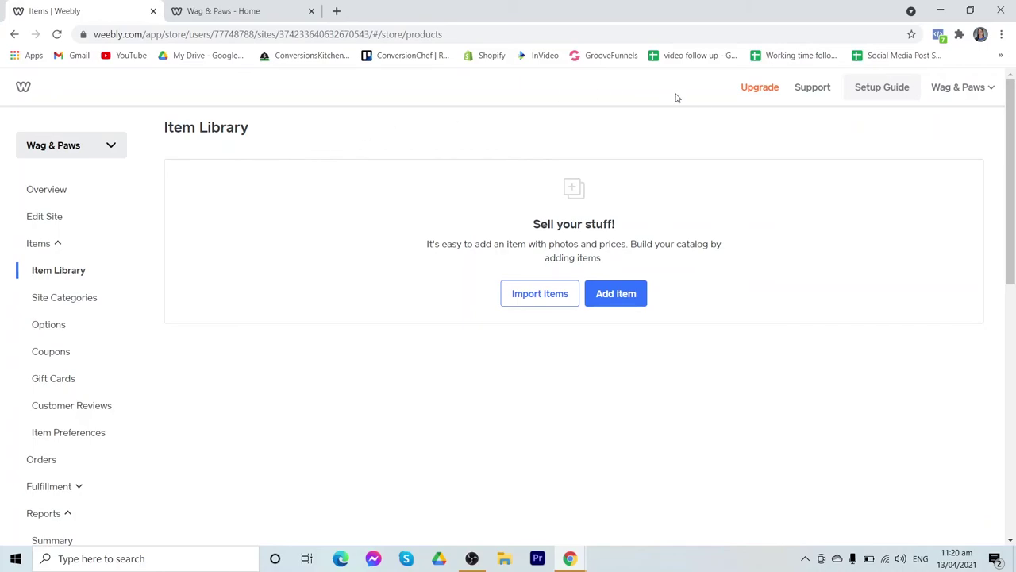
- Open the site's upgrade page and compare the Connect, Pro, Business and Business Plus plans by price and main features
click(767, 88)
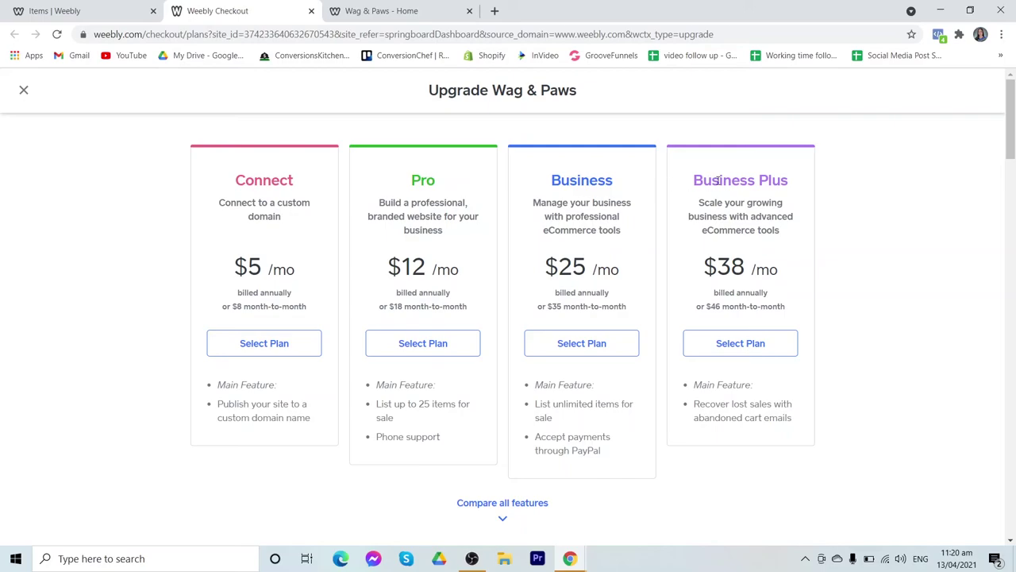
scroll(748, 273, down, 3)
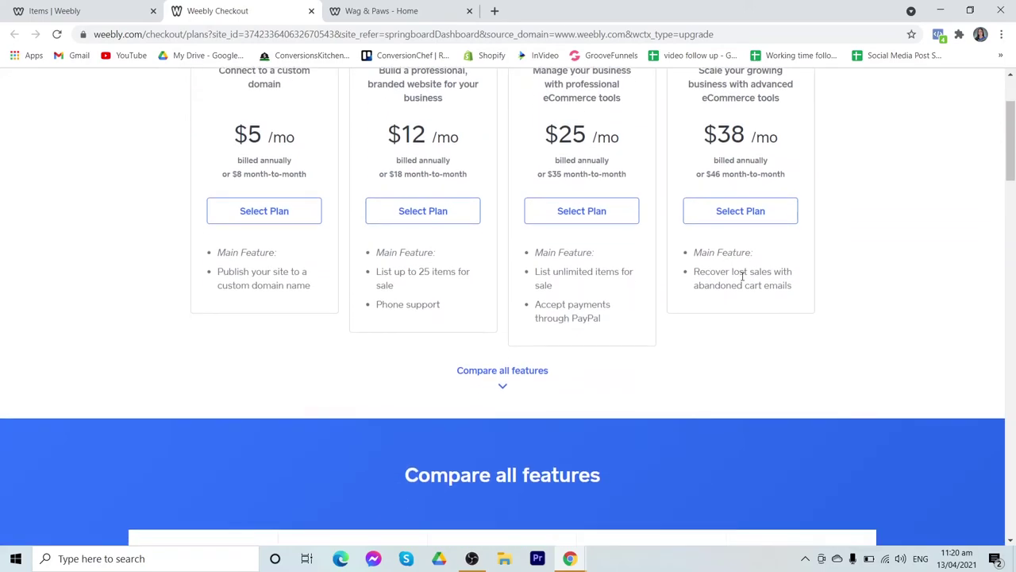
scroll(589, 329, up, 1)
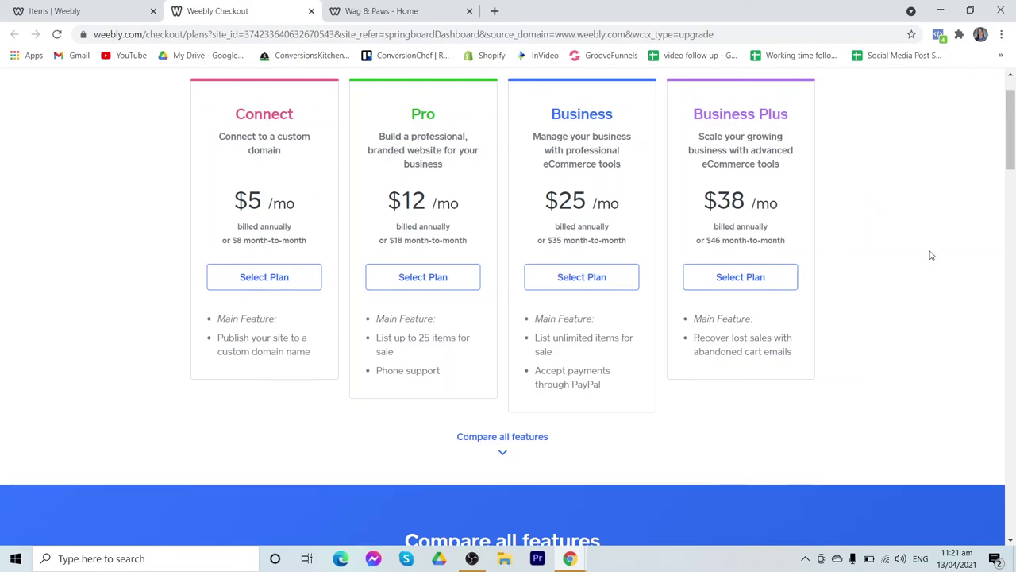
scroll(932, 256, up, 1)
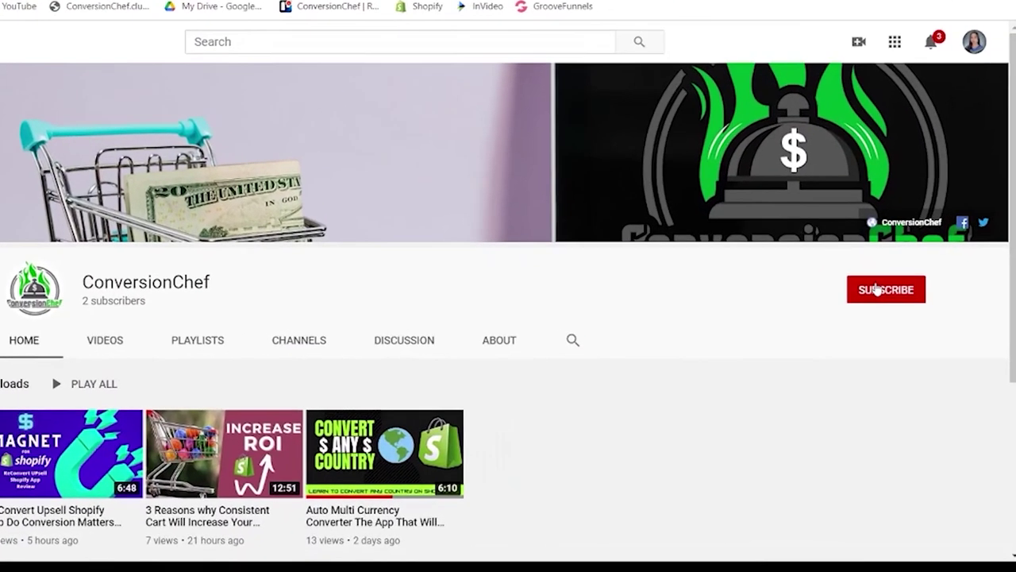
- On YouTube, subscribe to the ConversionChef channel and set its notifications to All
click(898, 302)
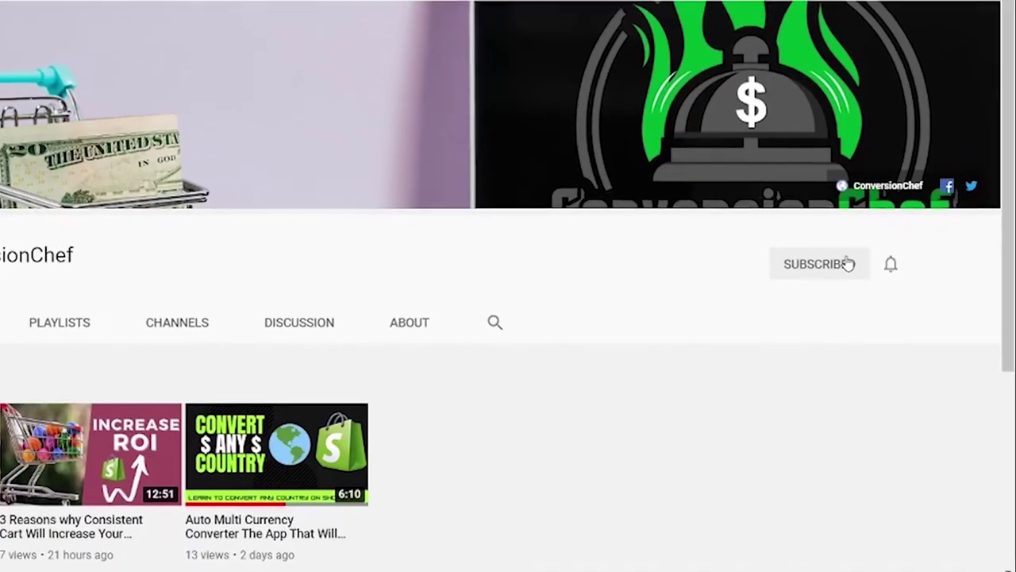
click(890, 264)
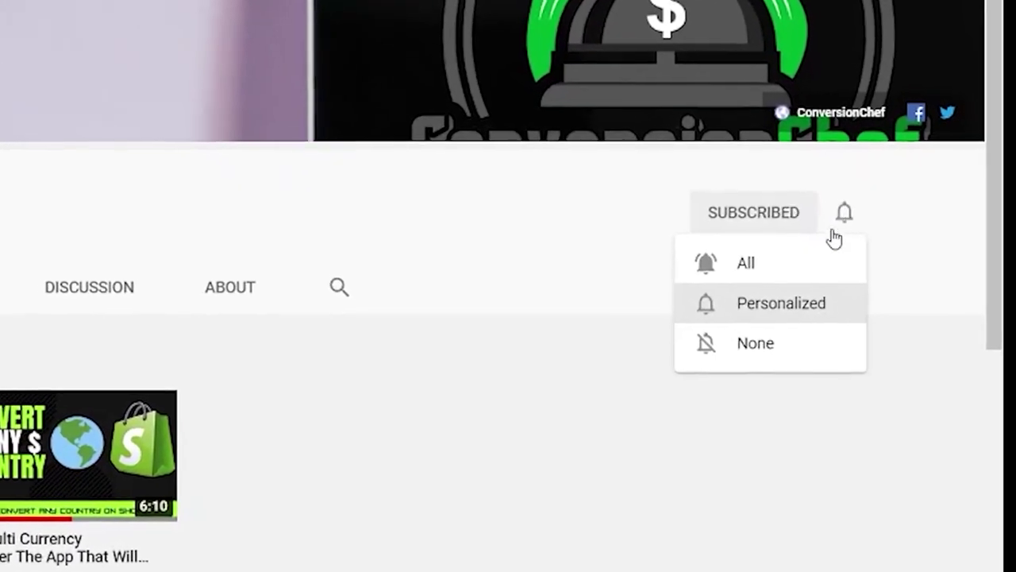
click(774, 262)
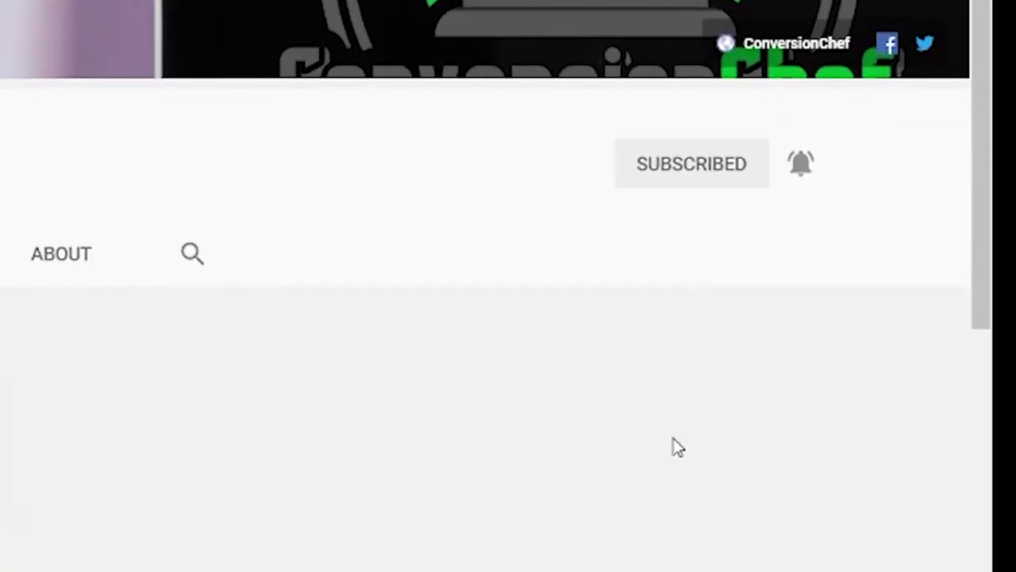